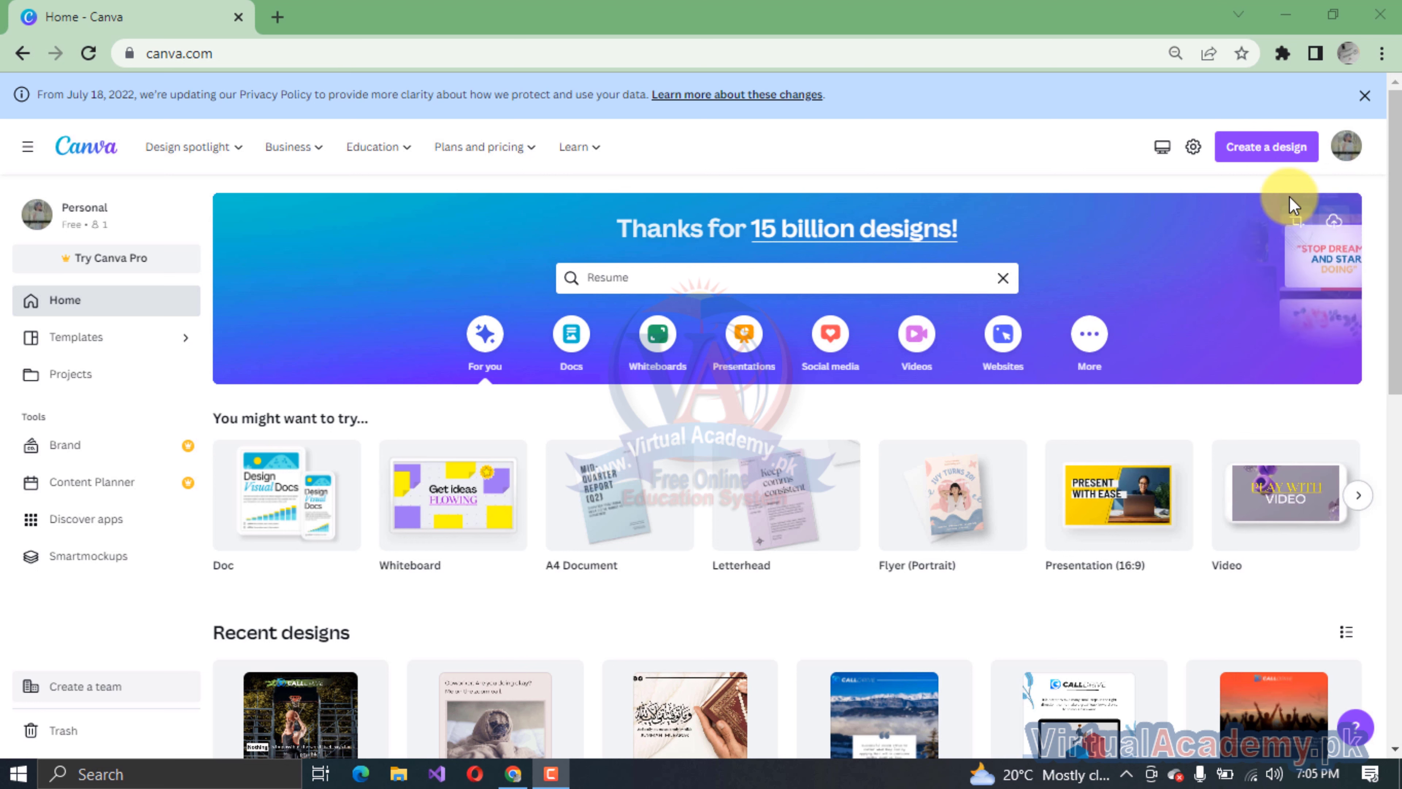
- Create a blank custom-size design from the recent 1080 × 1080 px preset
left_click(1291, 222)
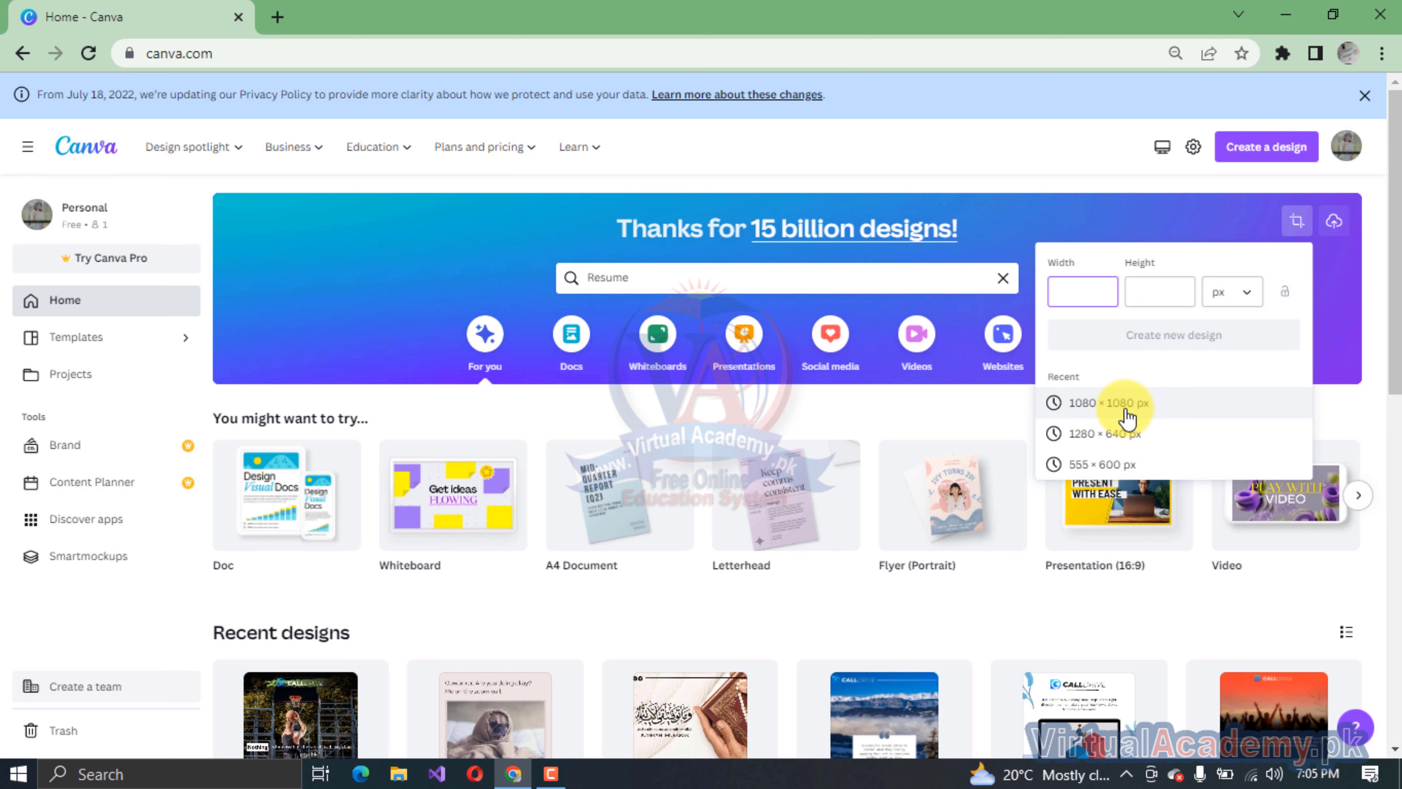
left_click(1126, 412)
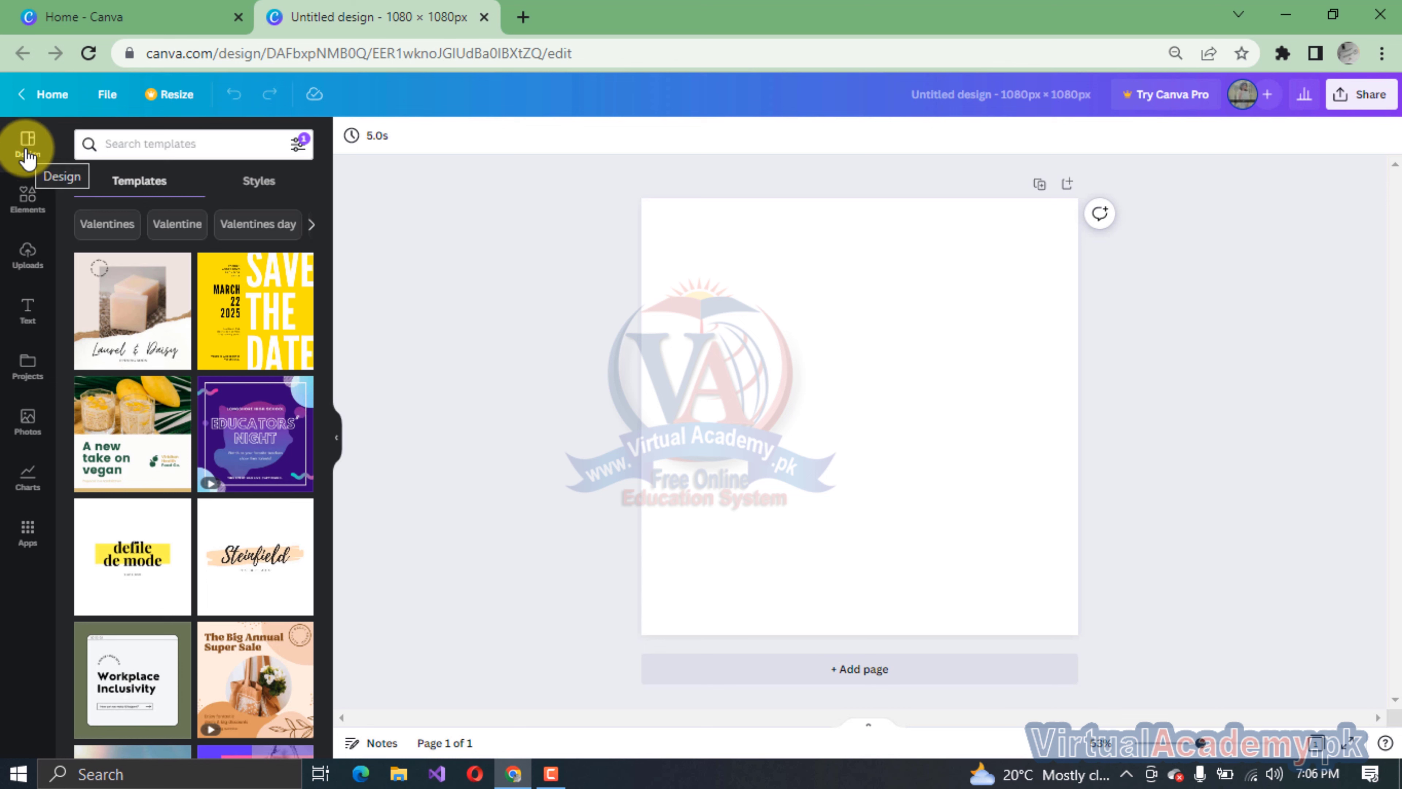
- Search the design templates for "Birthday" and look through the matching layouts
left_click(27, 159)
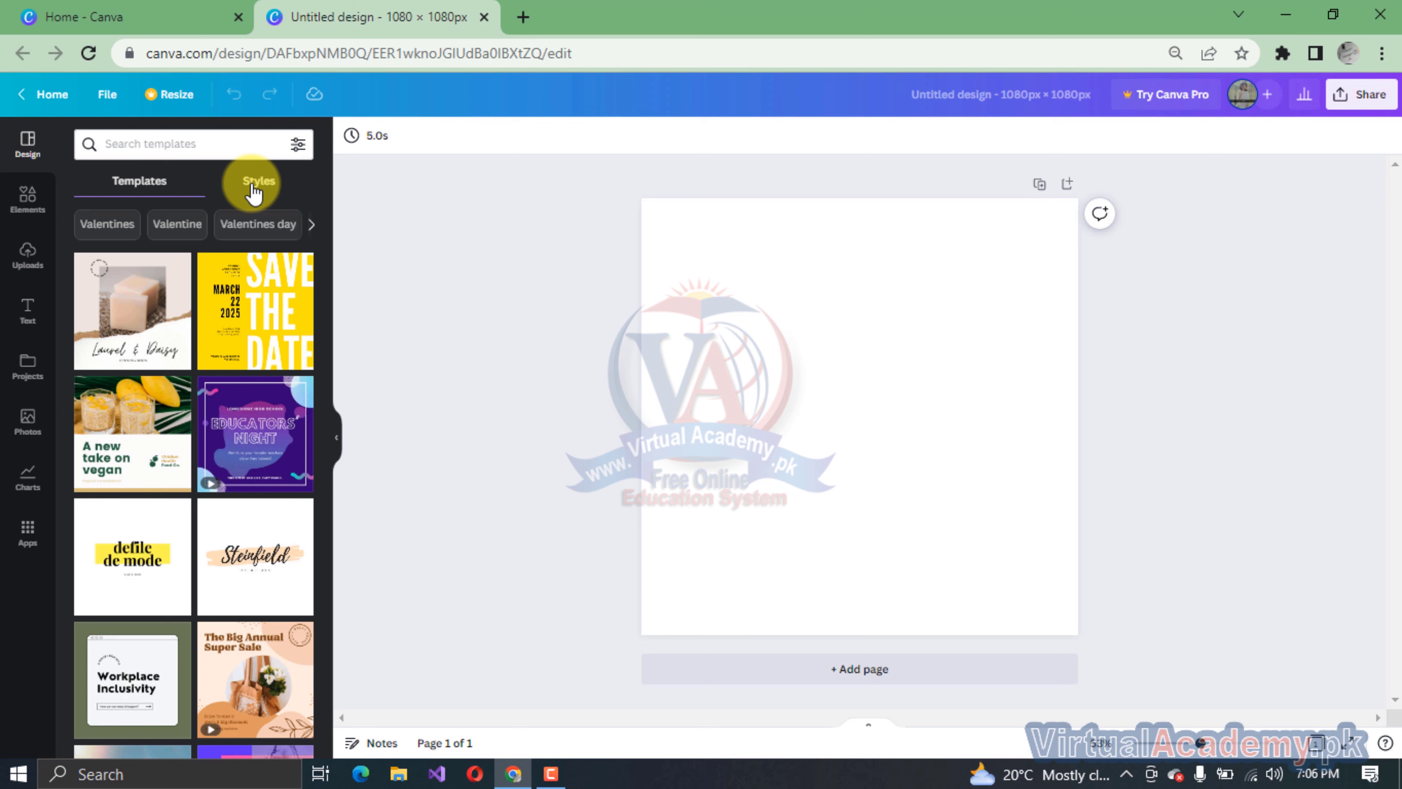
left_click(145, 145)
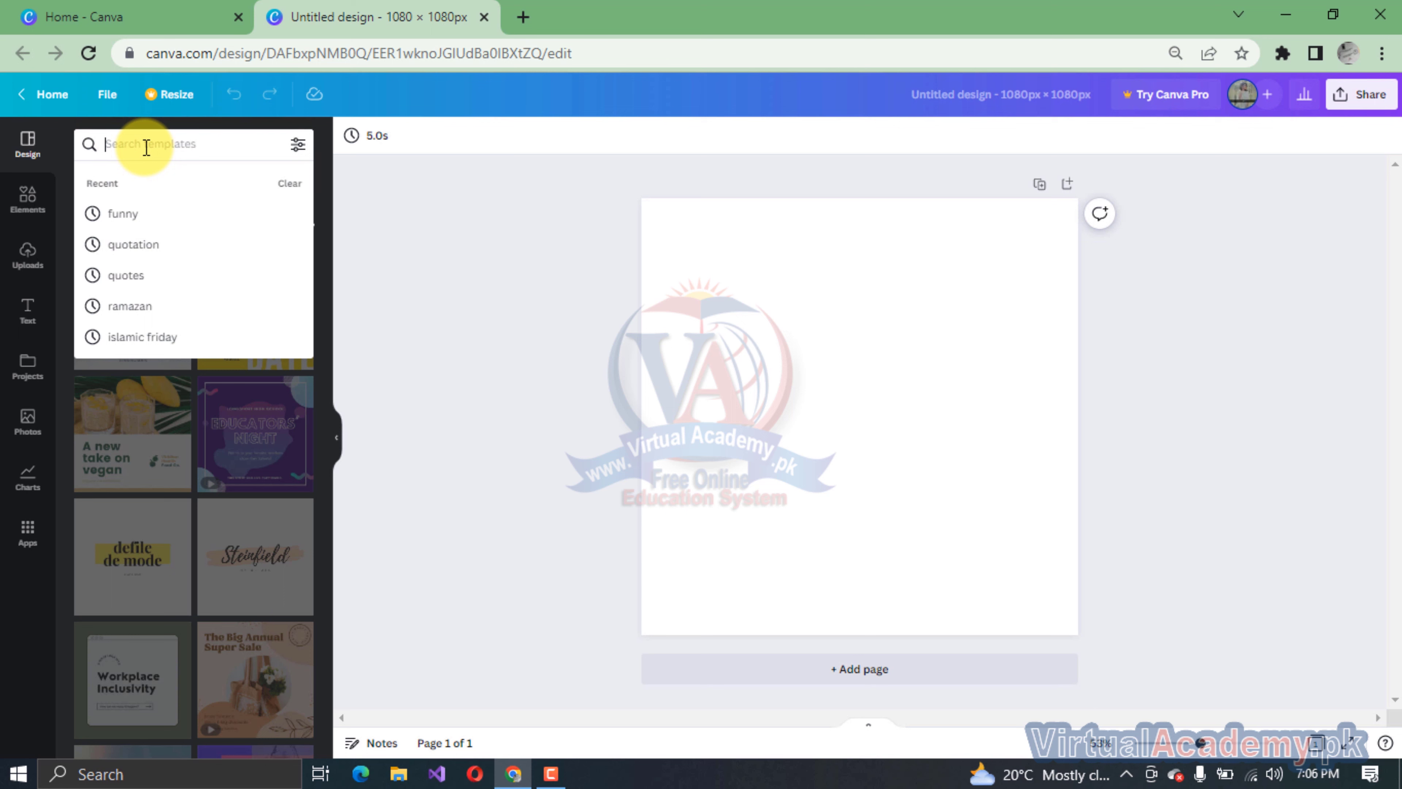
type("B")
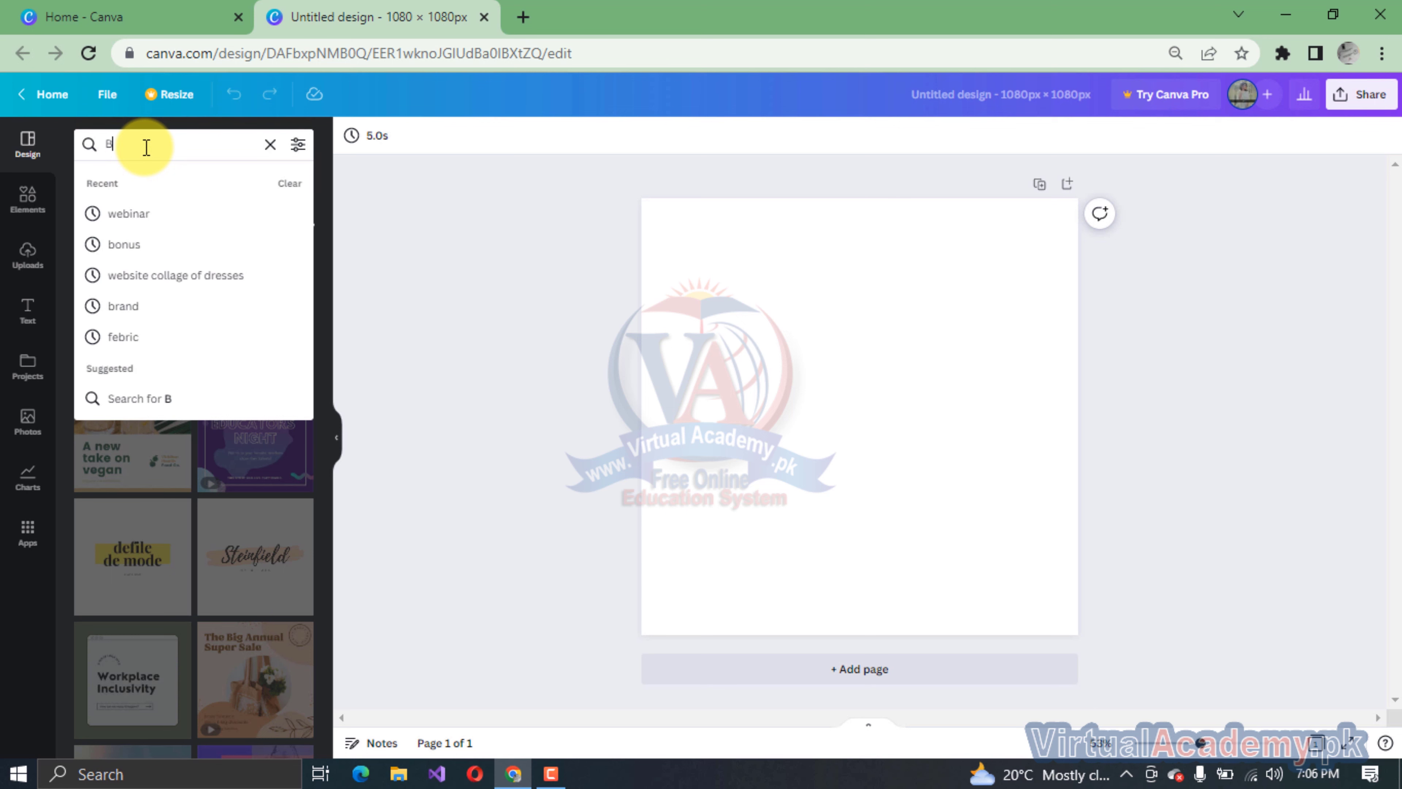
type("irthday")
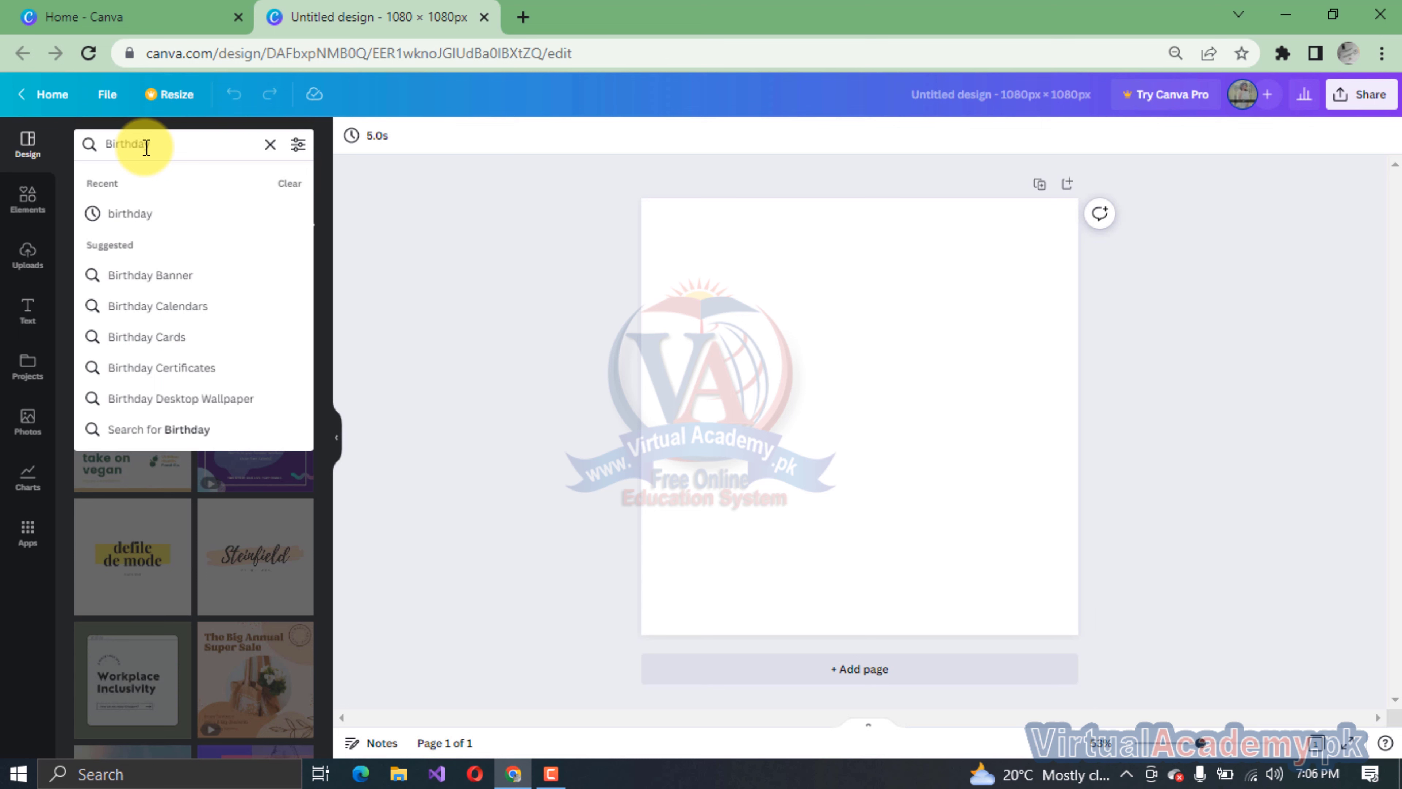
key("Return")
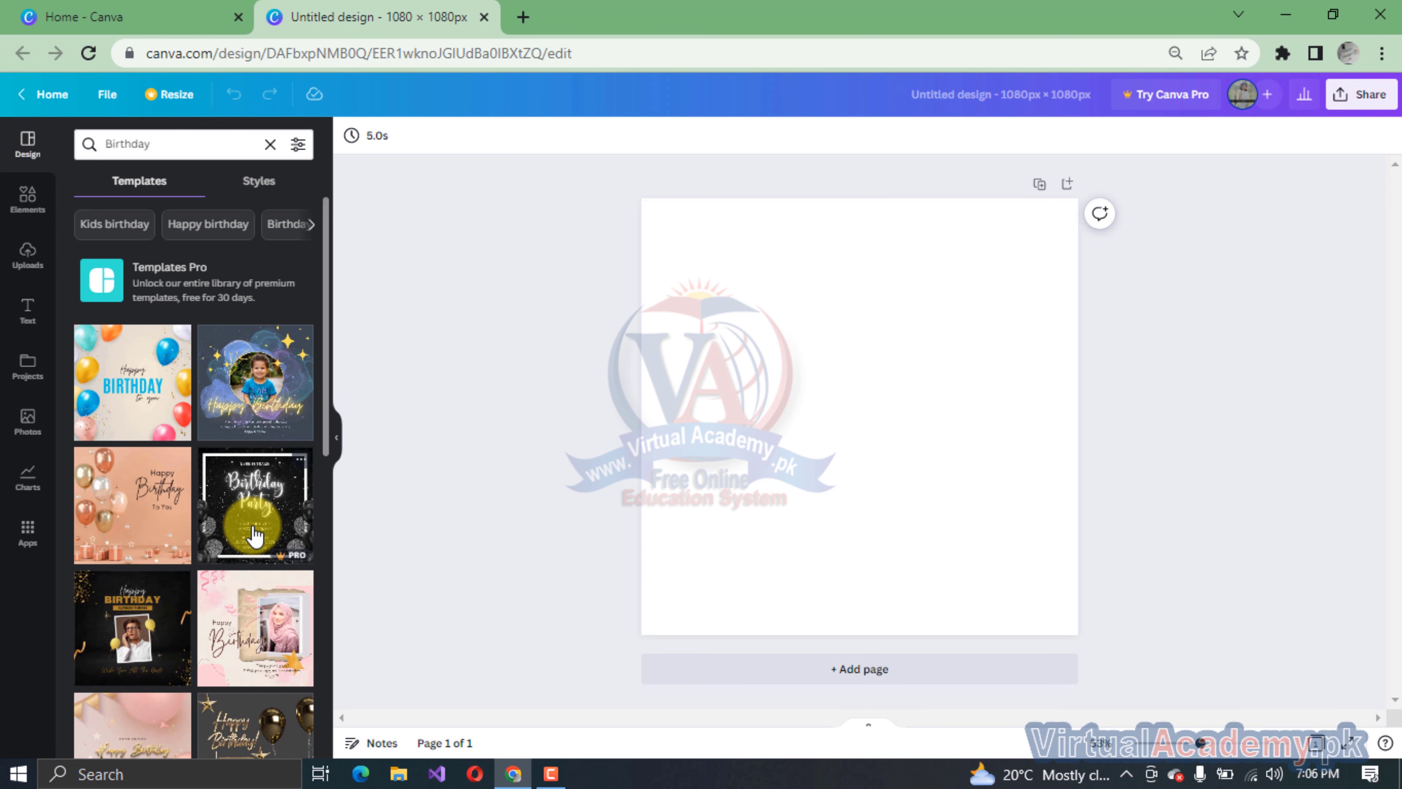
scroll(254, 533, "down", 10)
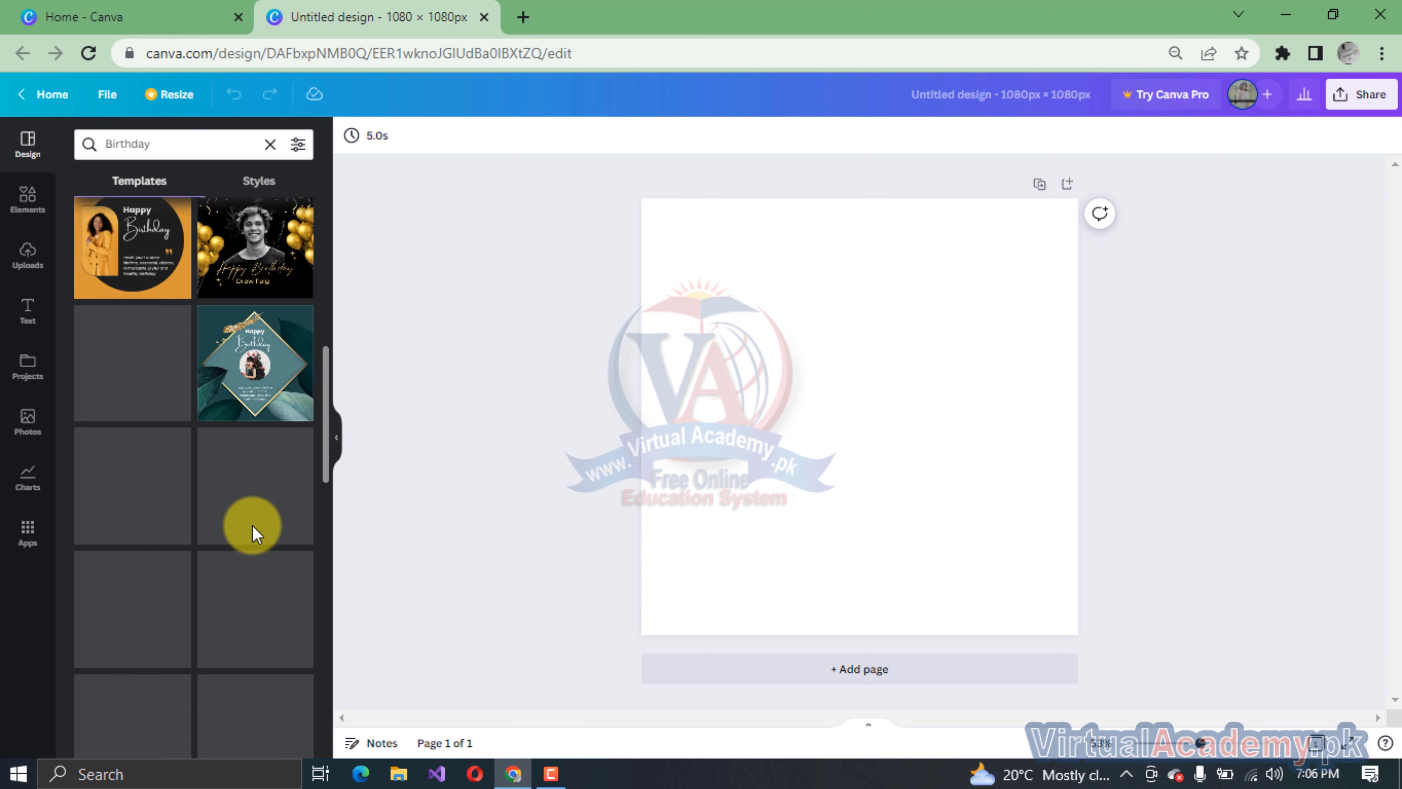
scroll(254, 533, "up", 8)
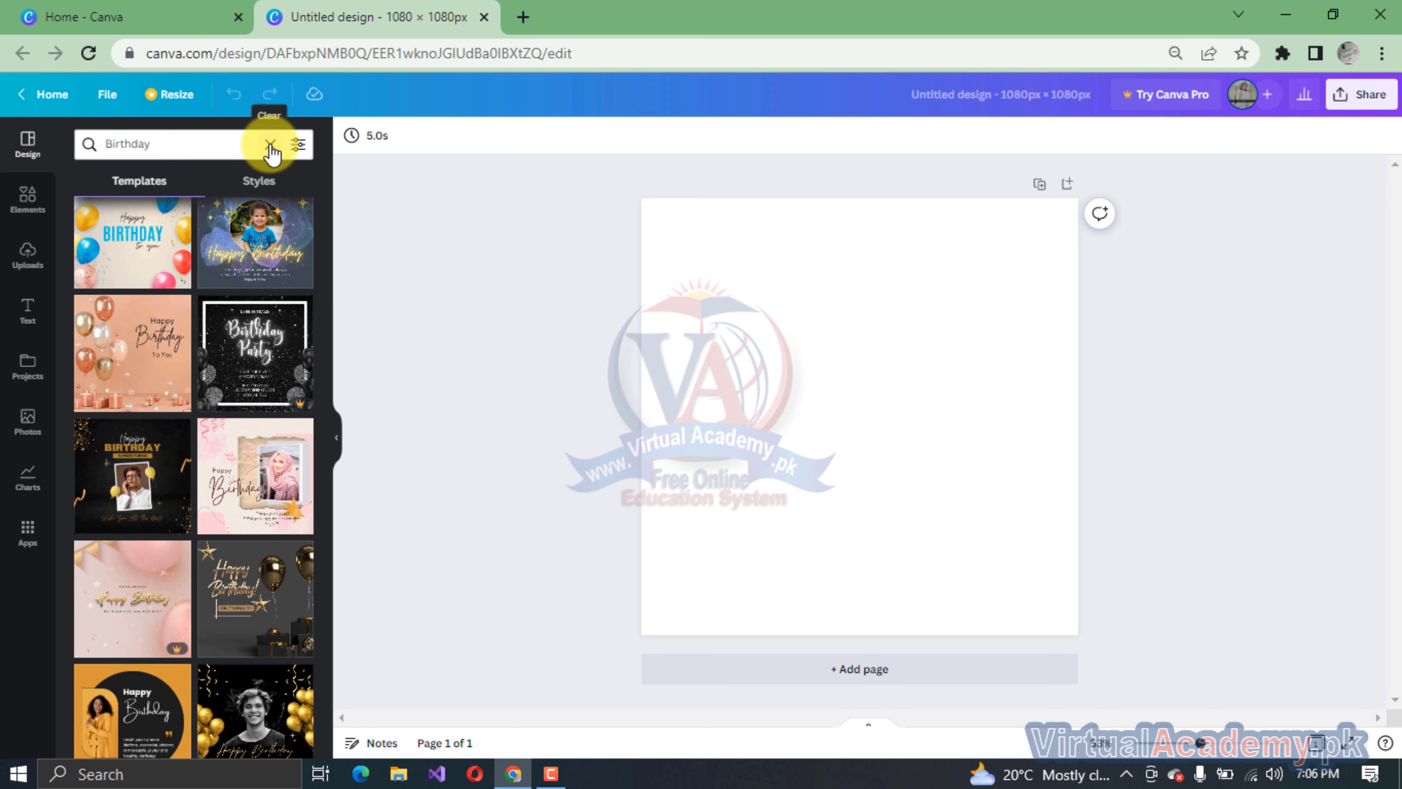
- Replace the template search with "friday", look through the matching layouts, and clear the search
left_click(271, 144)
left_click(132, 145)
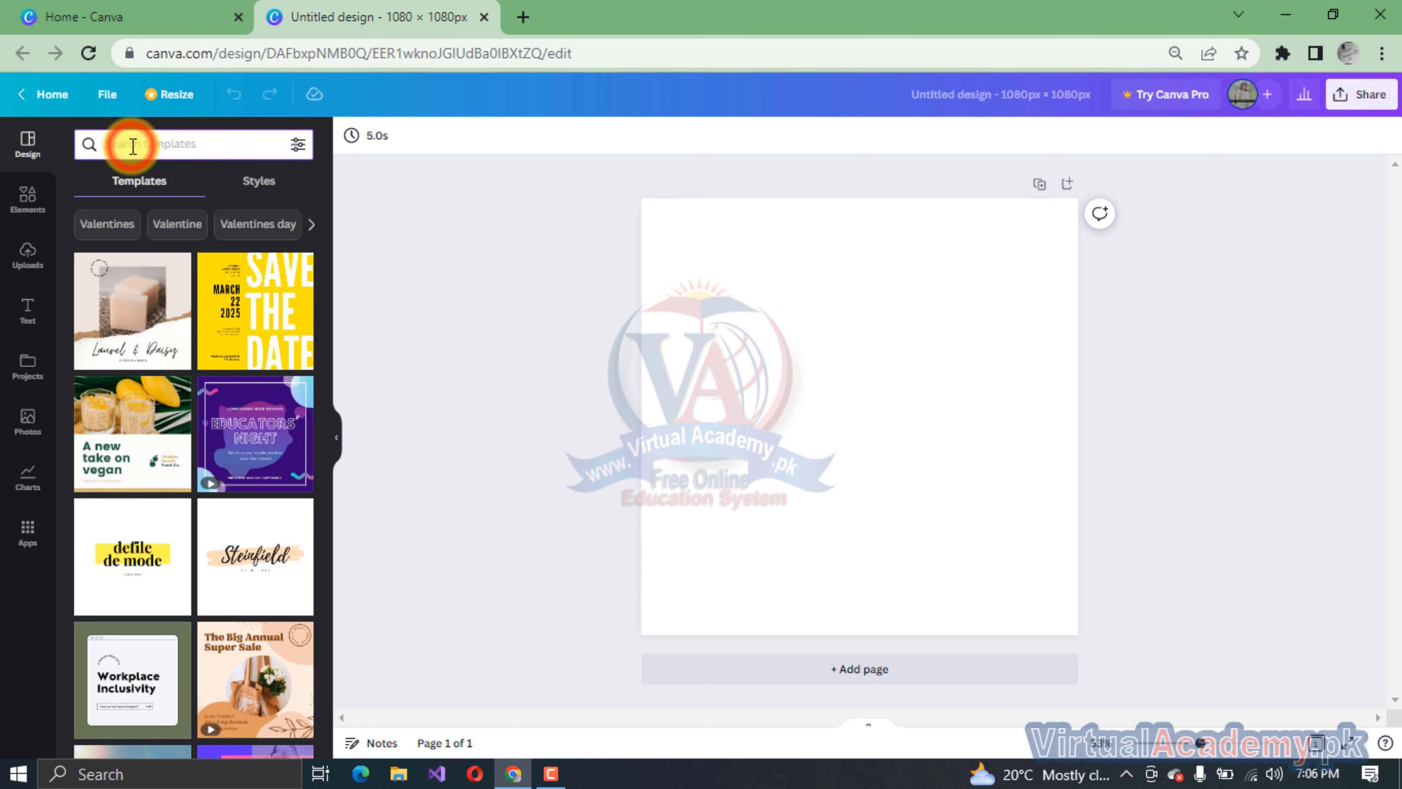
type("friday")
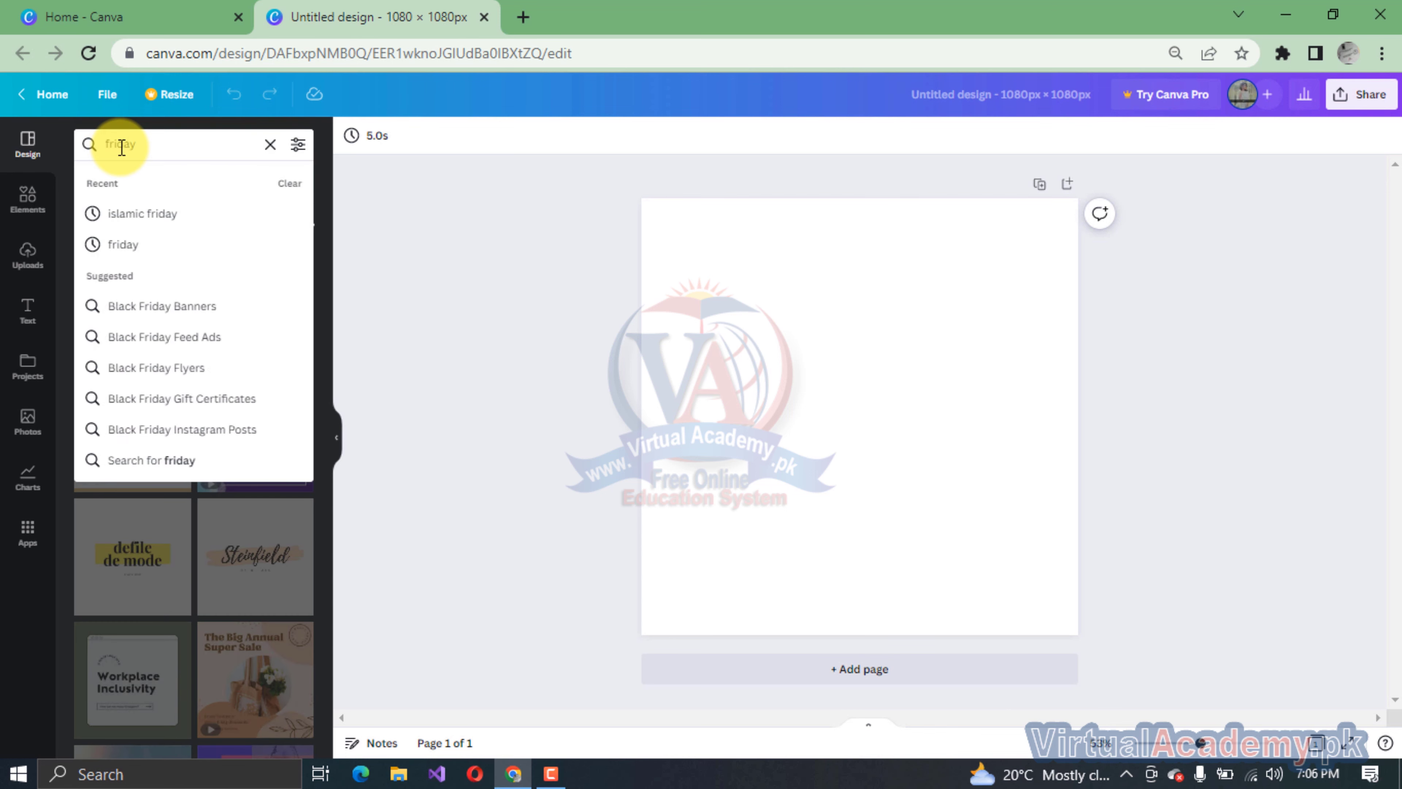
key("Return")
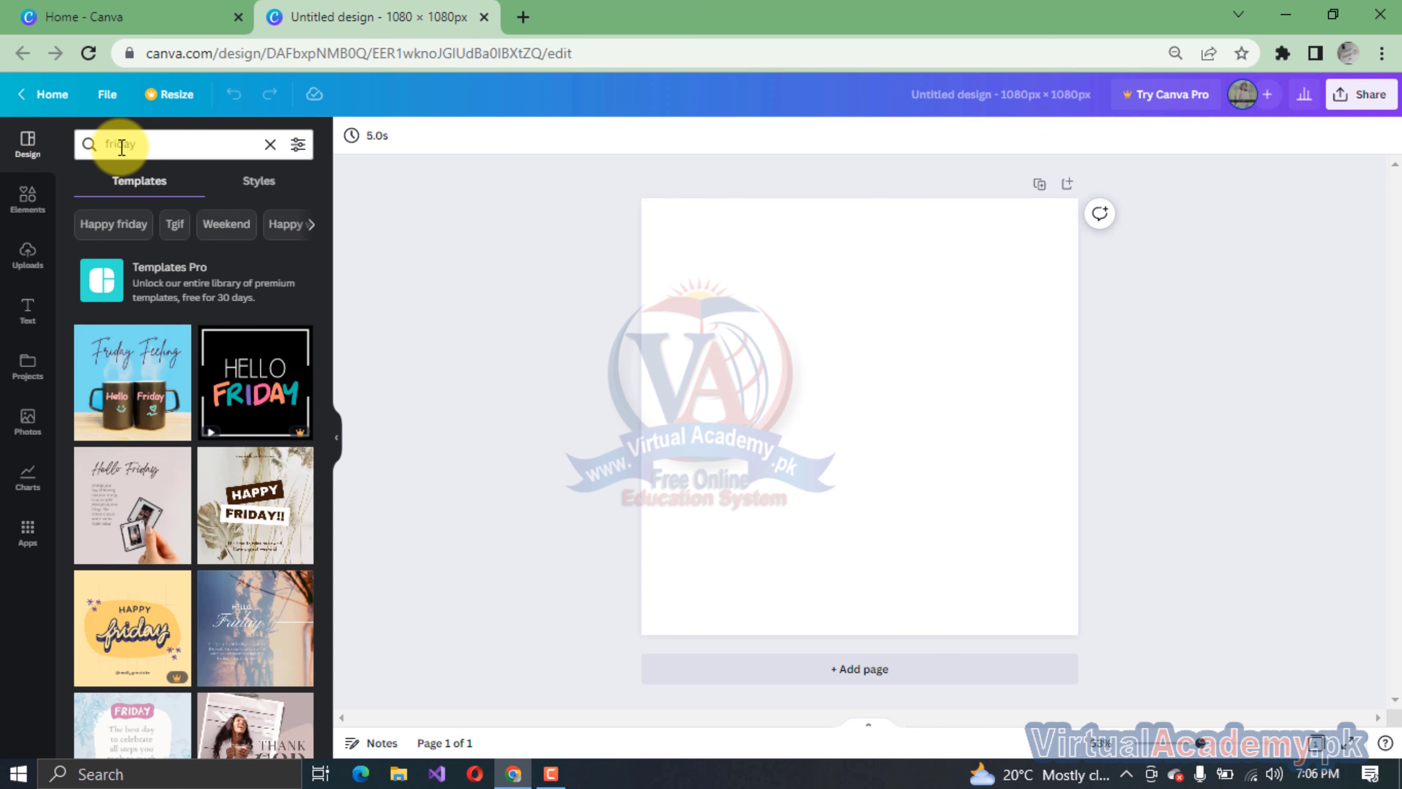
scroll(257, 494, "down", 5)
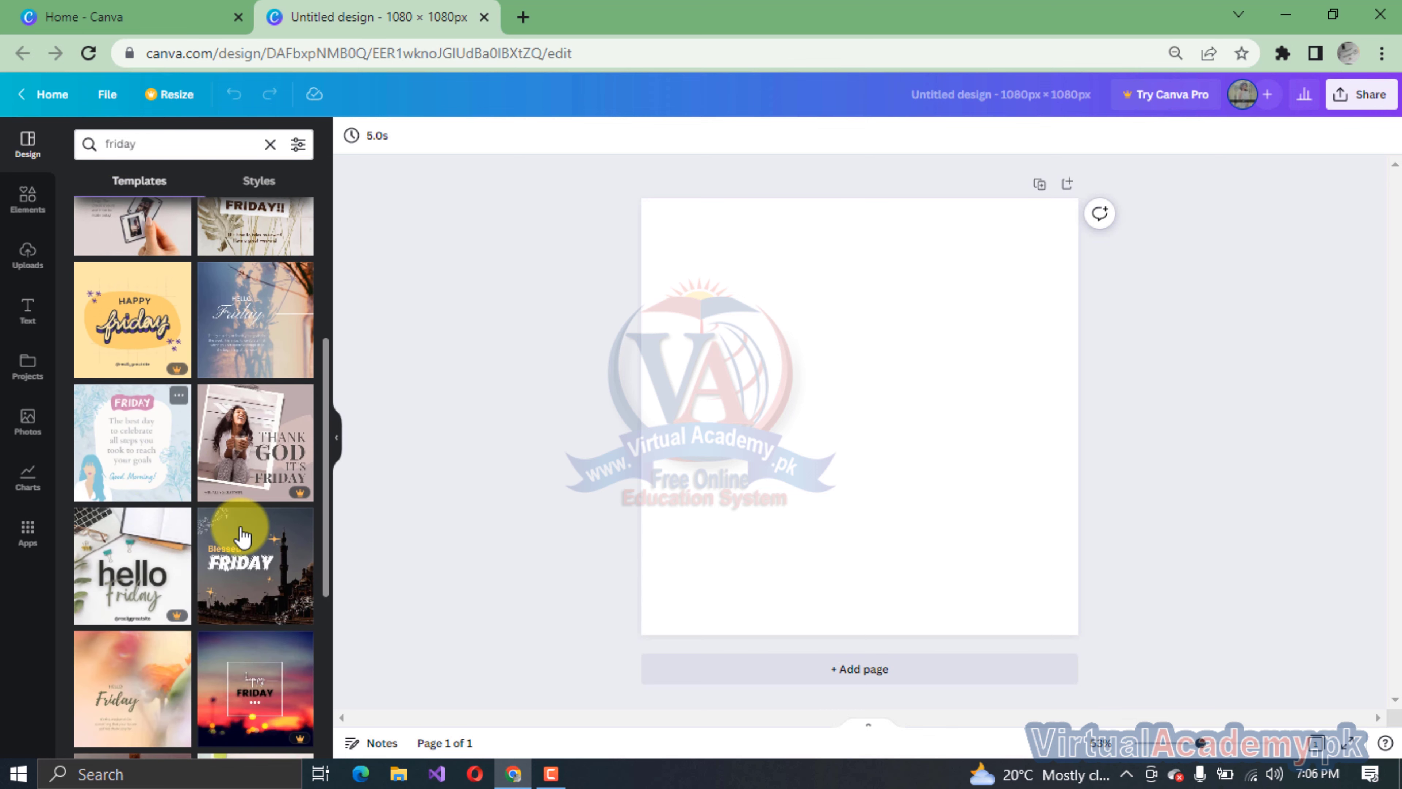
scroll(167, 507, "down", 8)
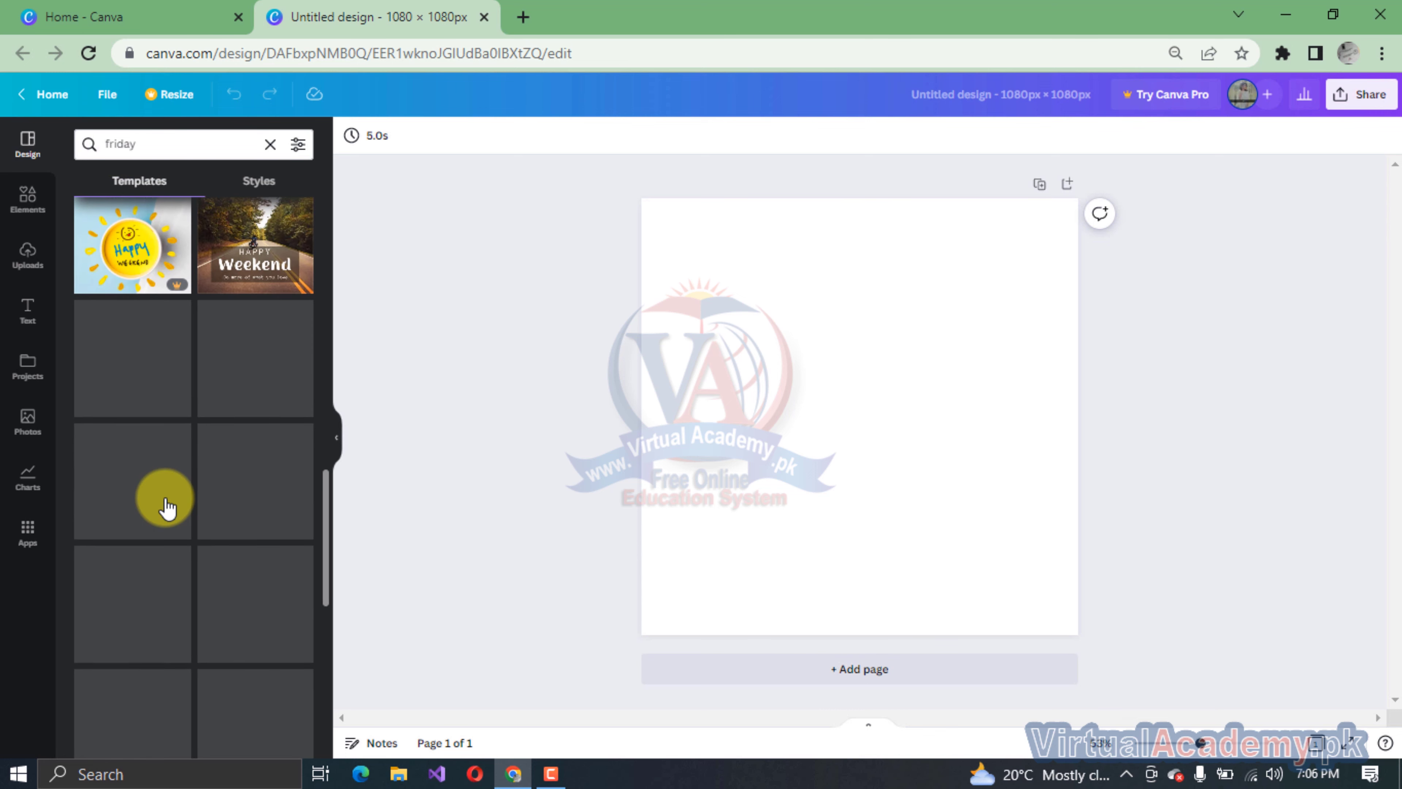
scroll(167, 507, "up", 13)
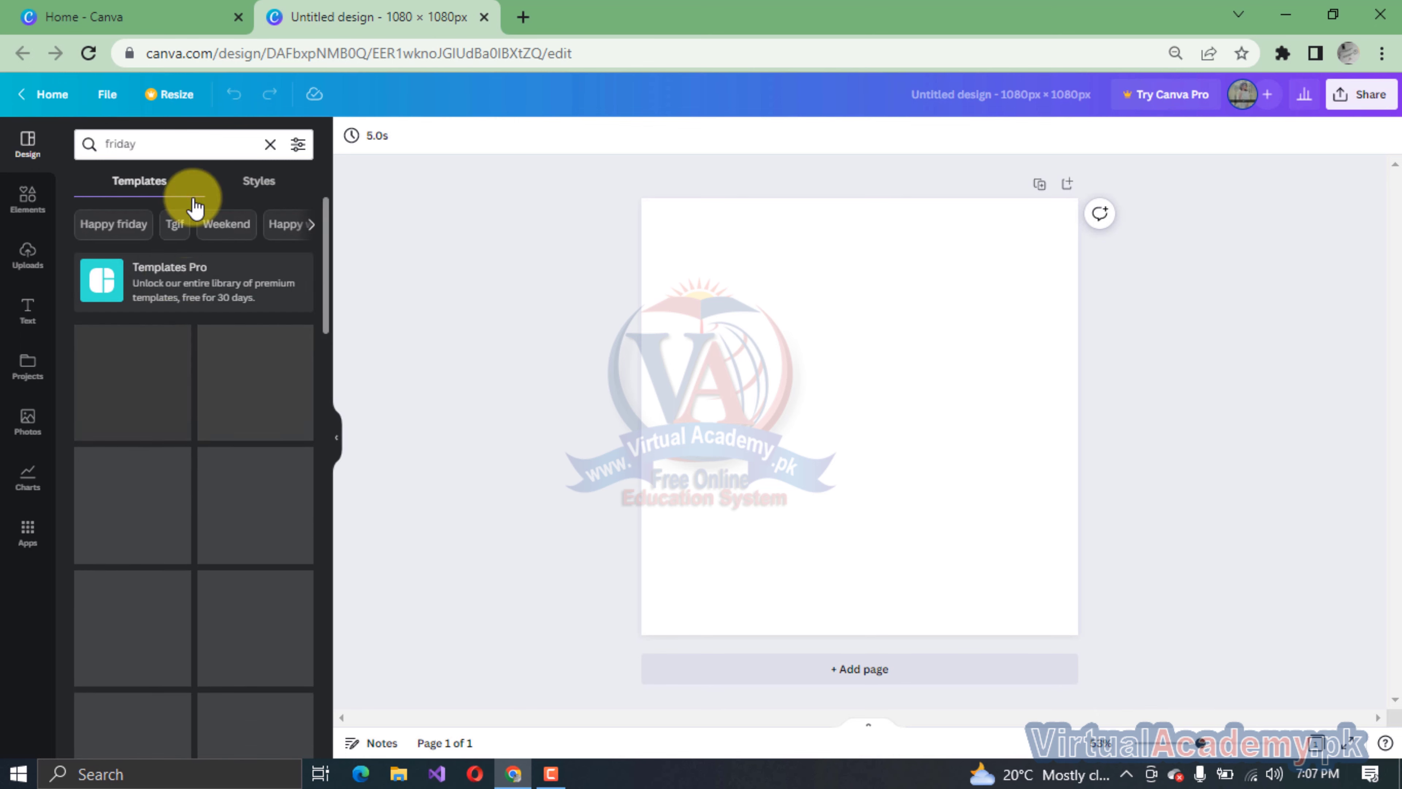
left_click(270, 144)
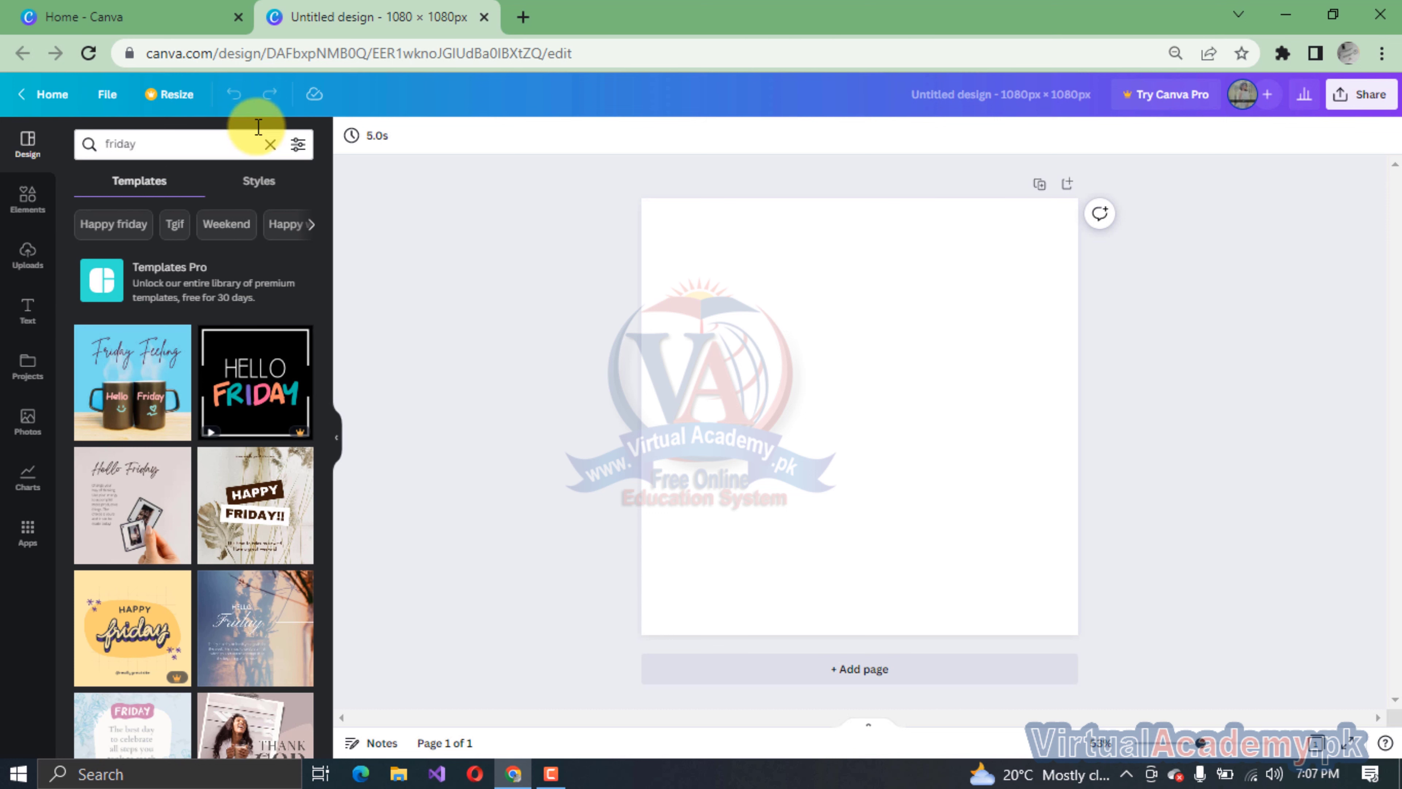
left_click(270, 145)
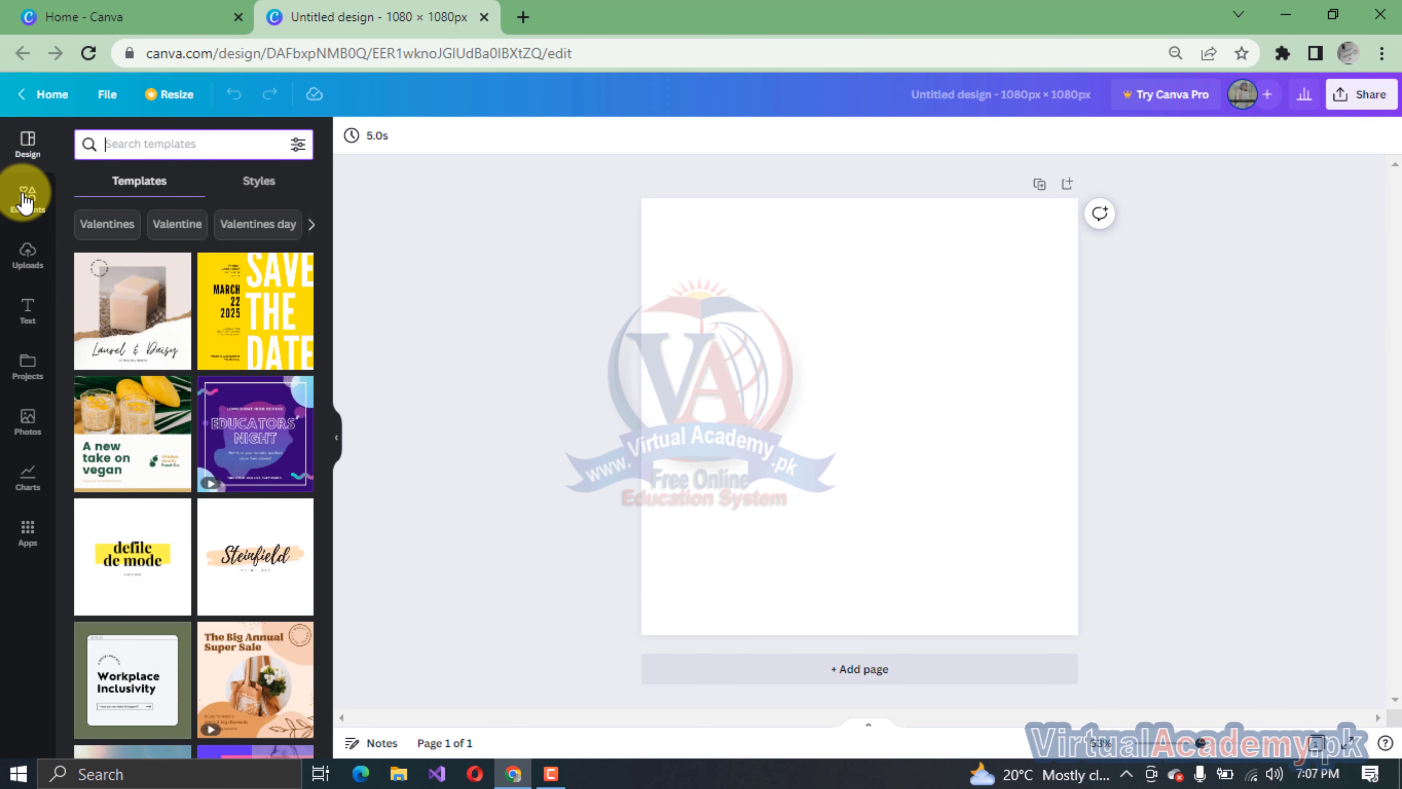
- Examine the categories of the elements library, from lines and graphics down to audio, frames and collections
left_click(25, 200)
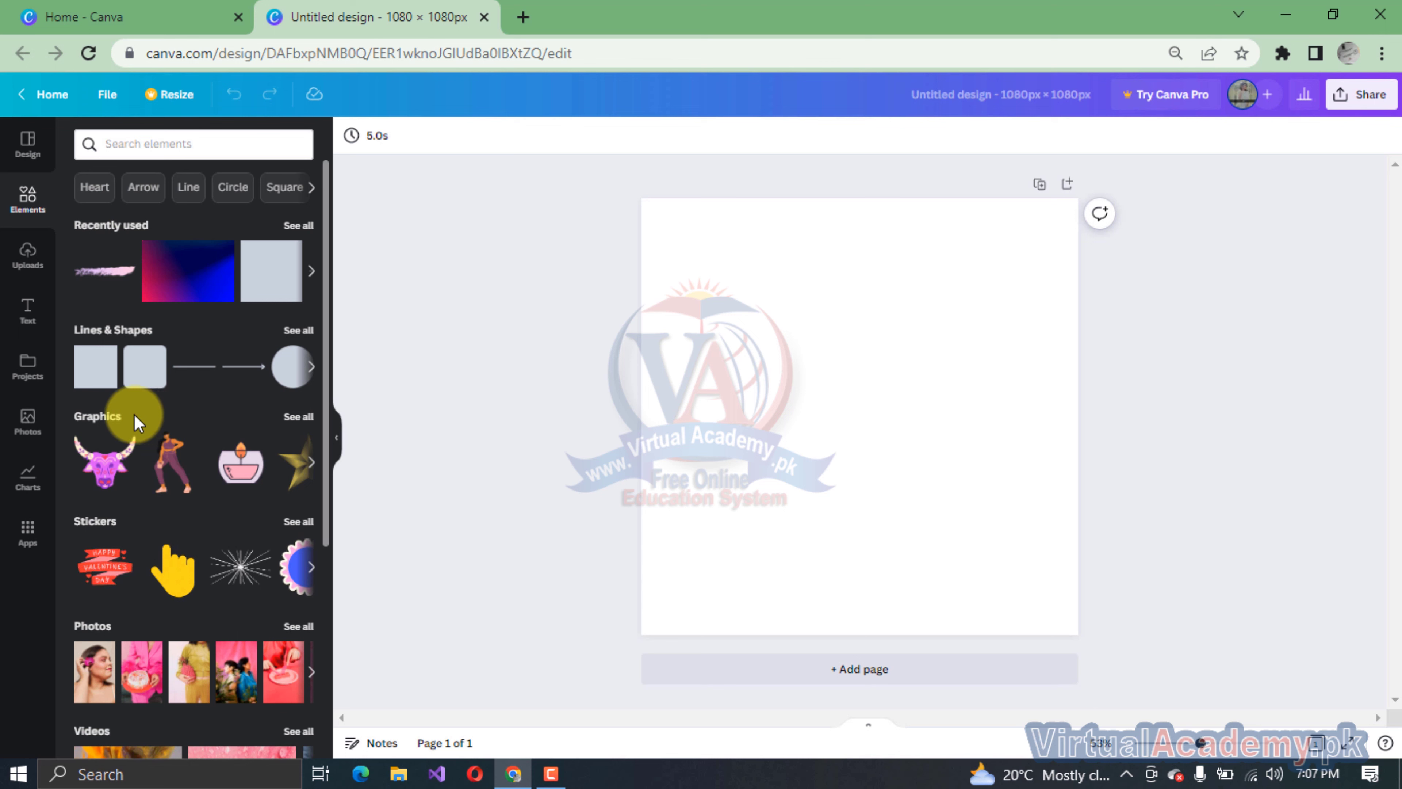
scroll(134, 414, "down", 2)
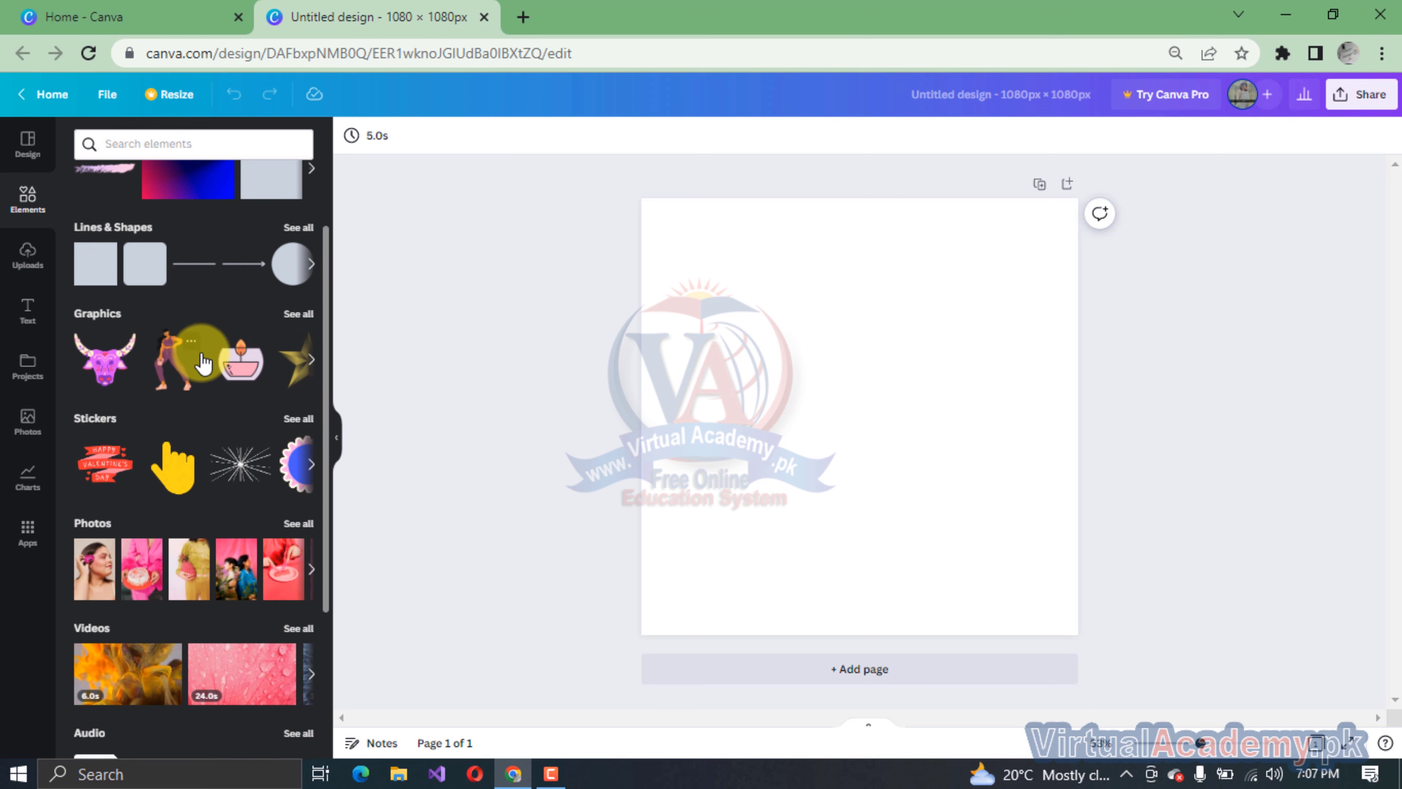
scroll(203, 362, "down", 4)
scroll(182, 382, "down", 5)
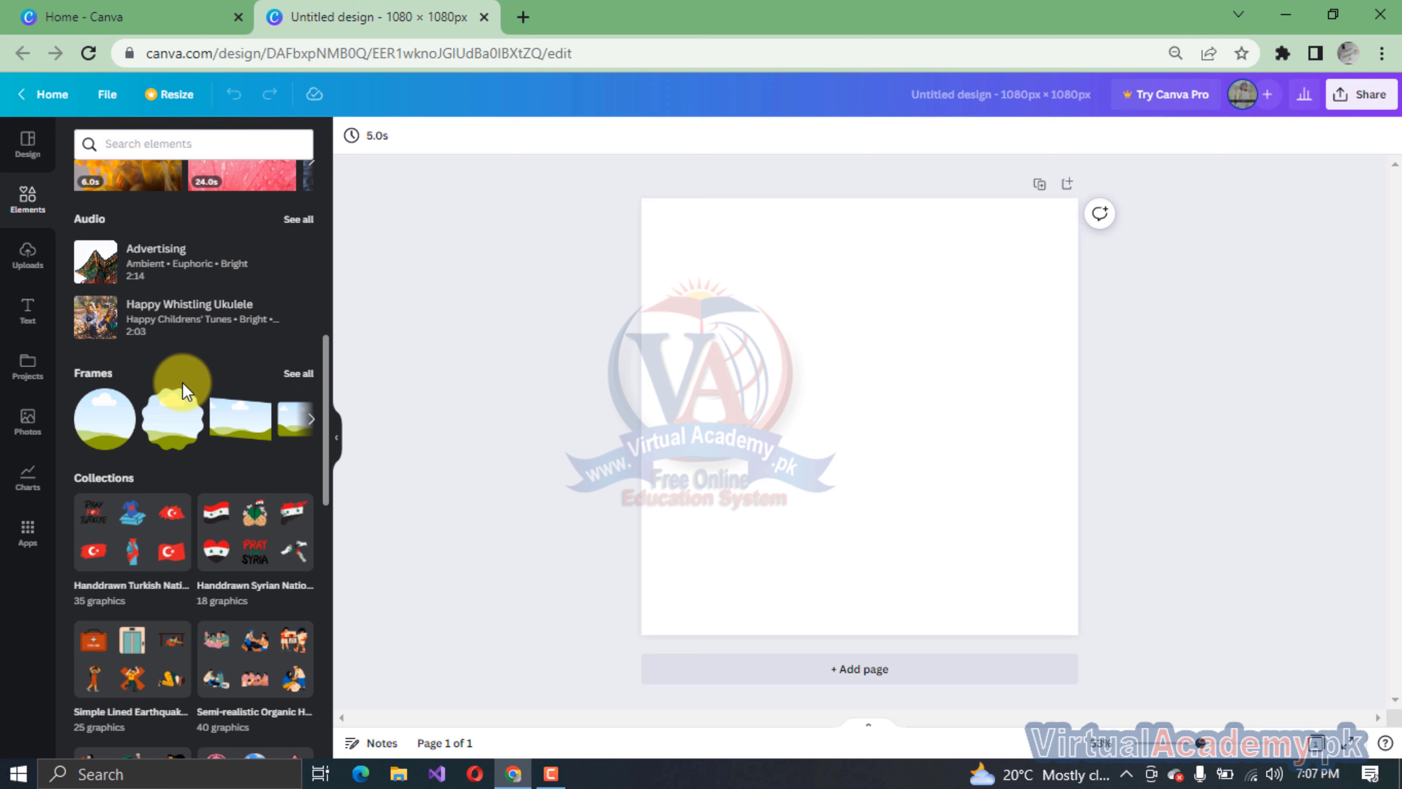
scroll(182, 383, "up", 9)
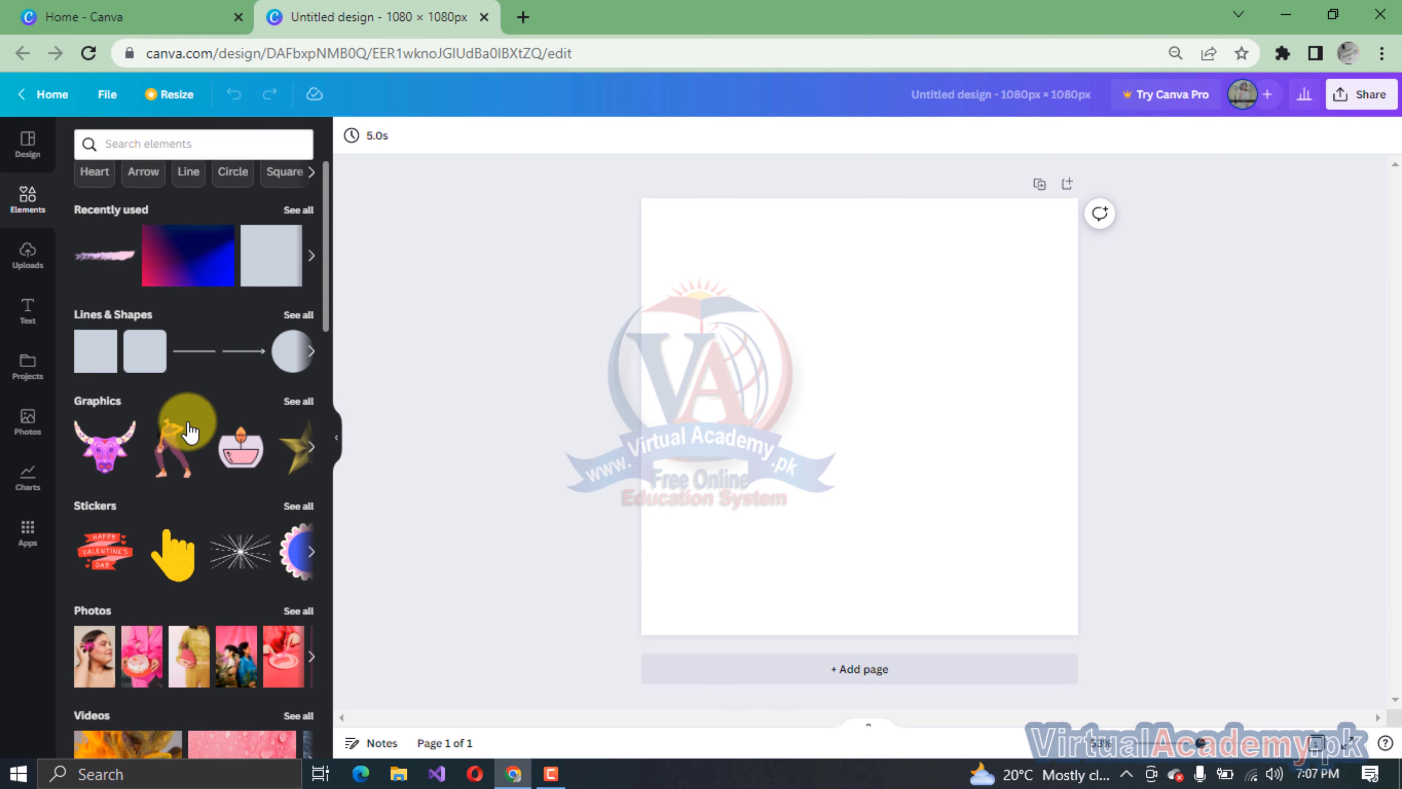
scroll(190, 430, "down", 5)
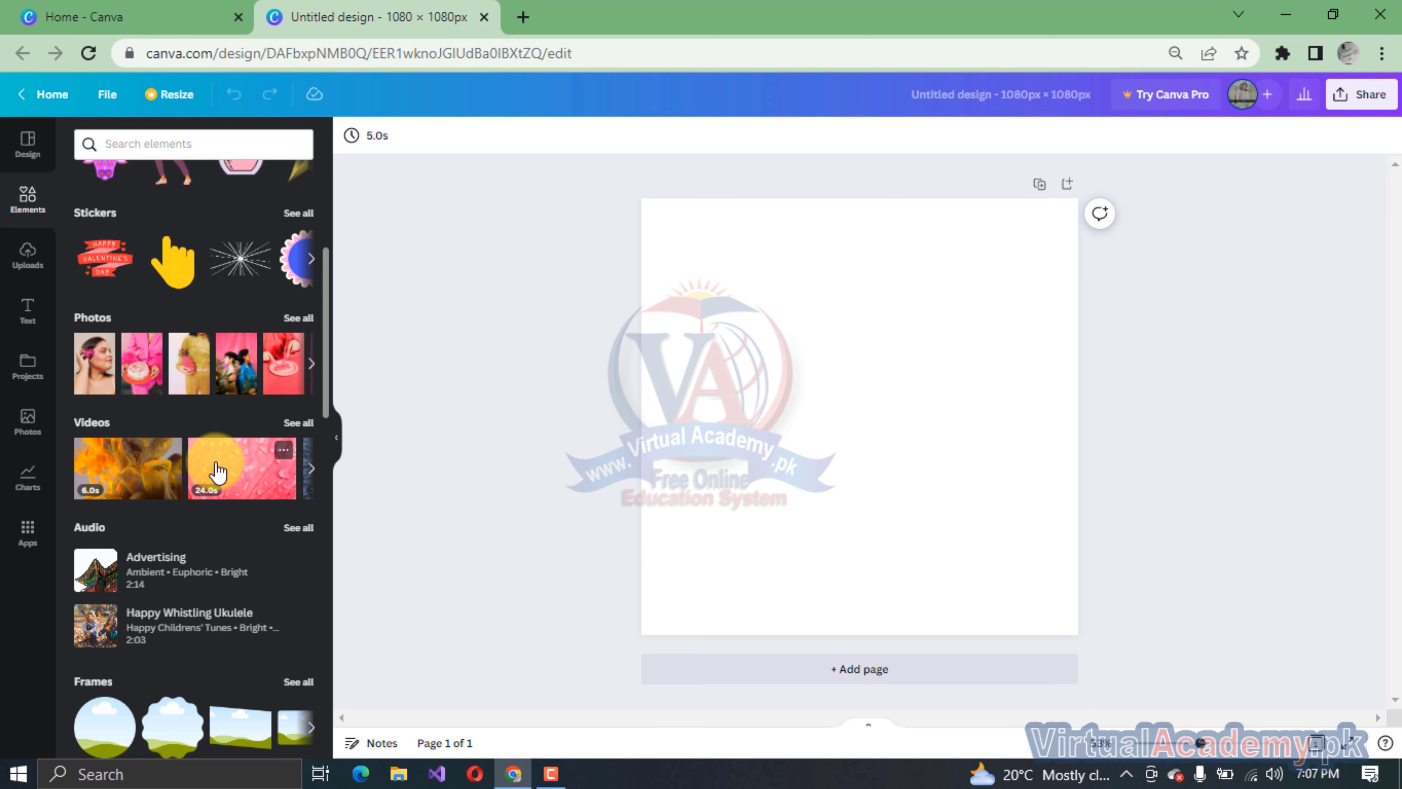
scroll(218, 470, "down", 5)
scroll(218, 470, "up", 5)
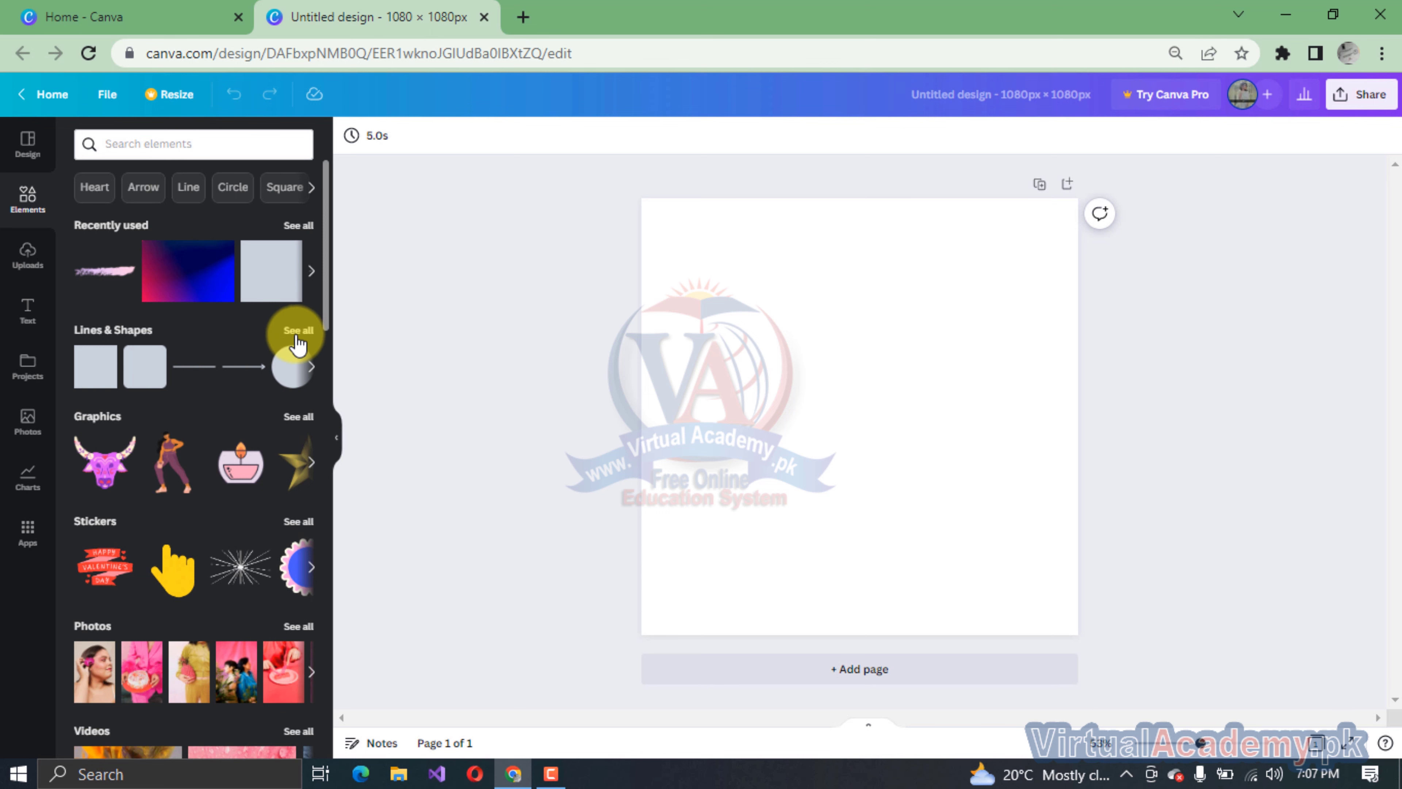
- View the complete Lines & Shapes collection and return to the elements overview
left_click(297, 343)
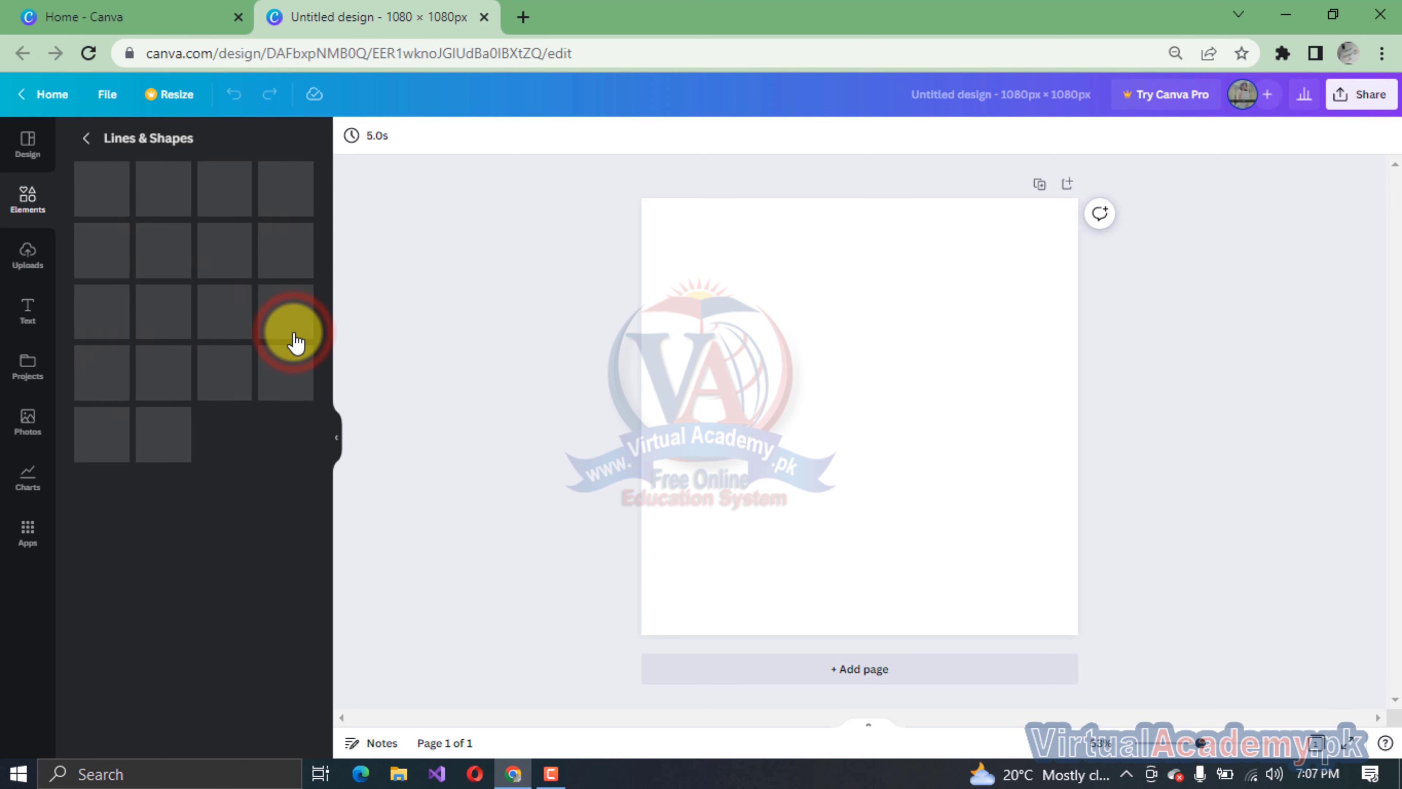
scroll(183, 424, "down", 5)
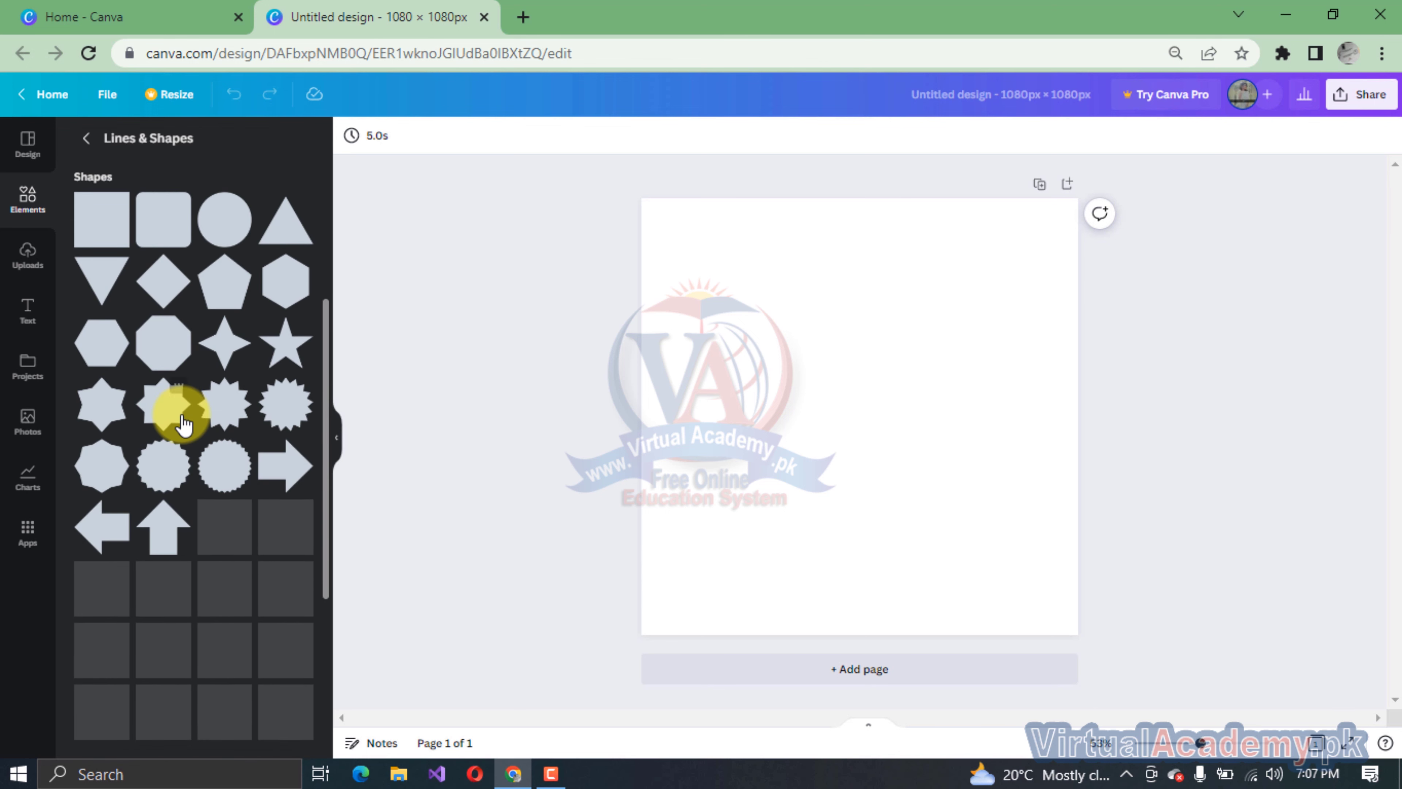
scroll(183, 424, "down", 3)
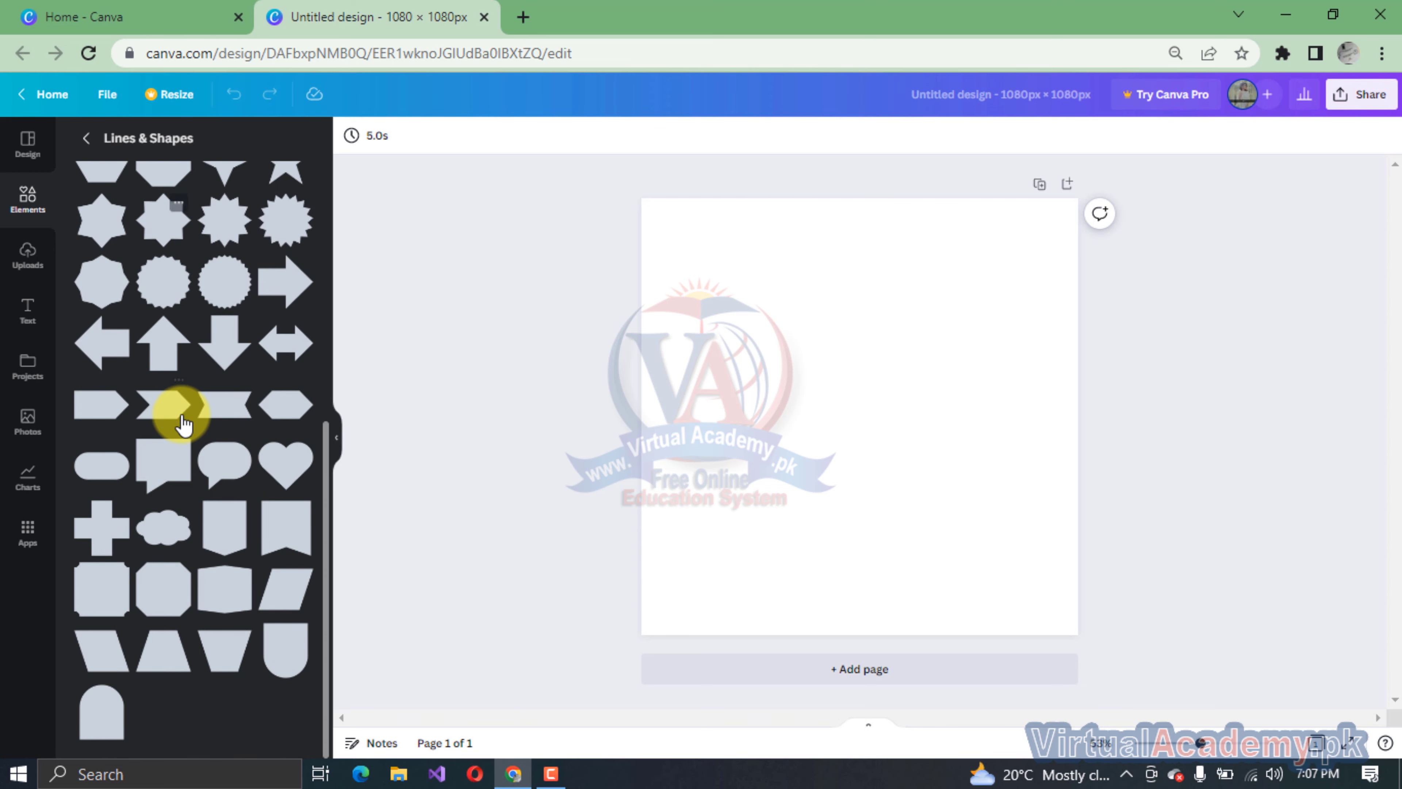
scroll(184, 424, "up", 8)
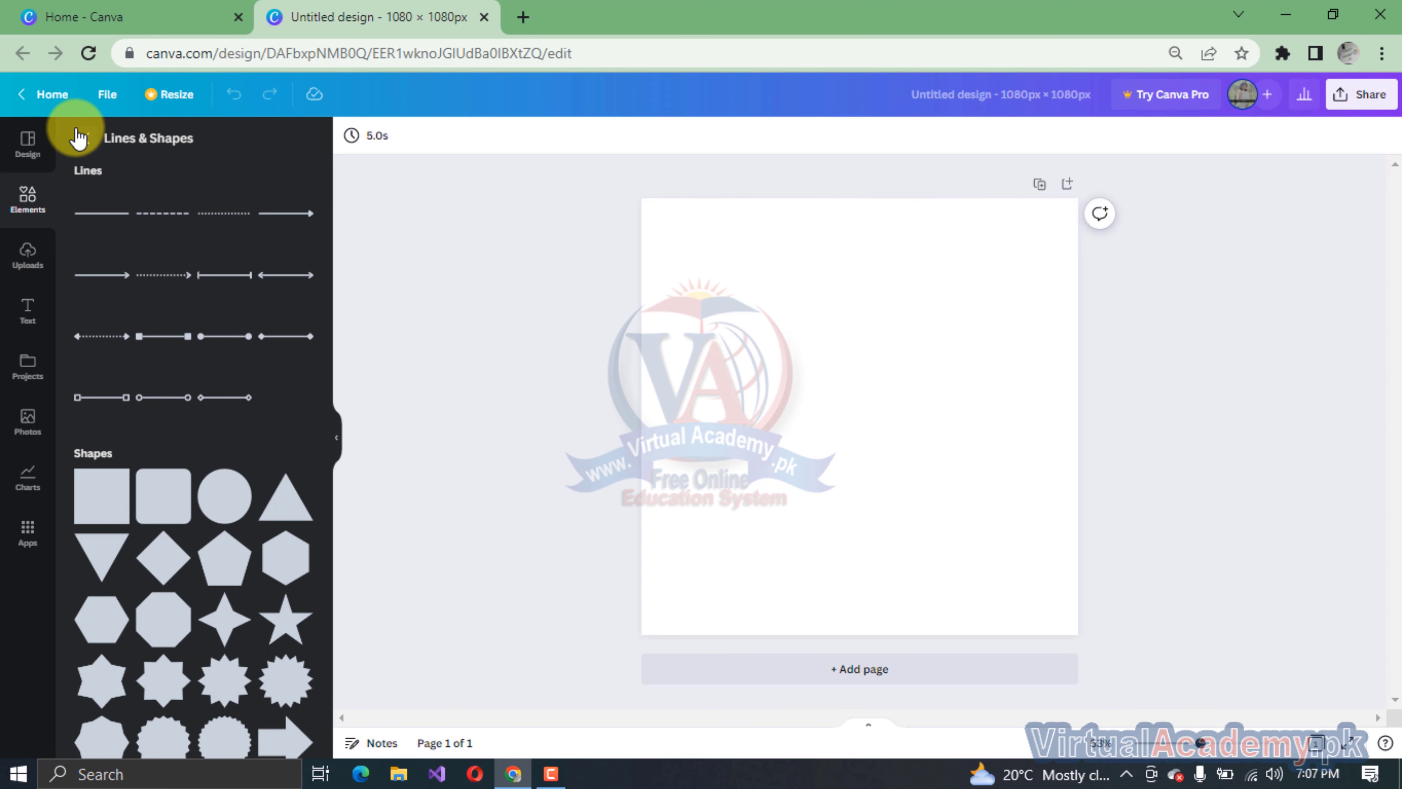
left_click(86, 138)
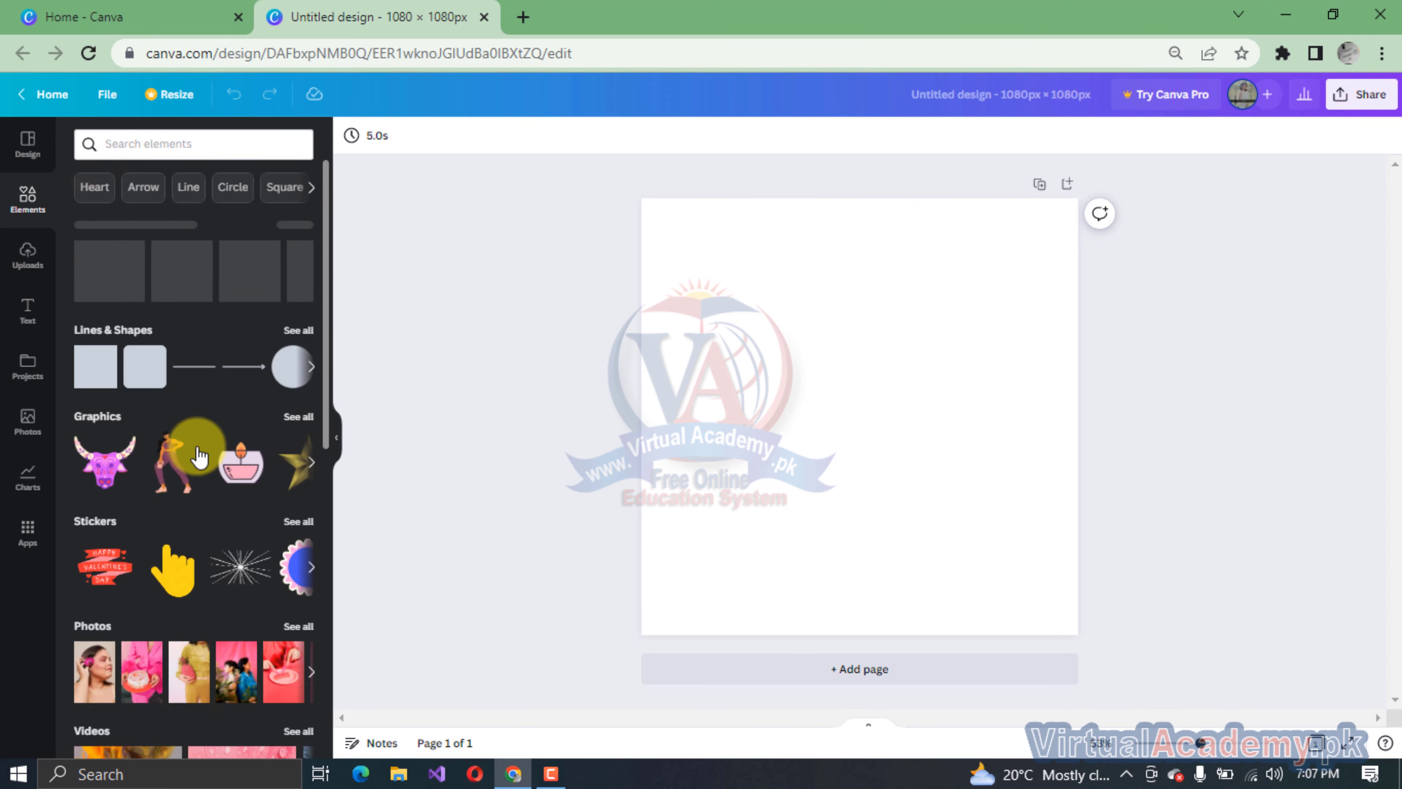
- Place the curved brush-stroke frame from the full Frames collection in the upper middle of the blank page
scroll(241, 586, "down", 10)
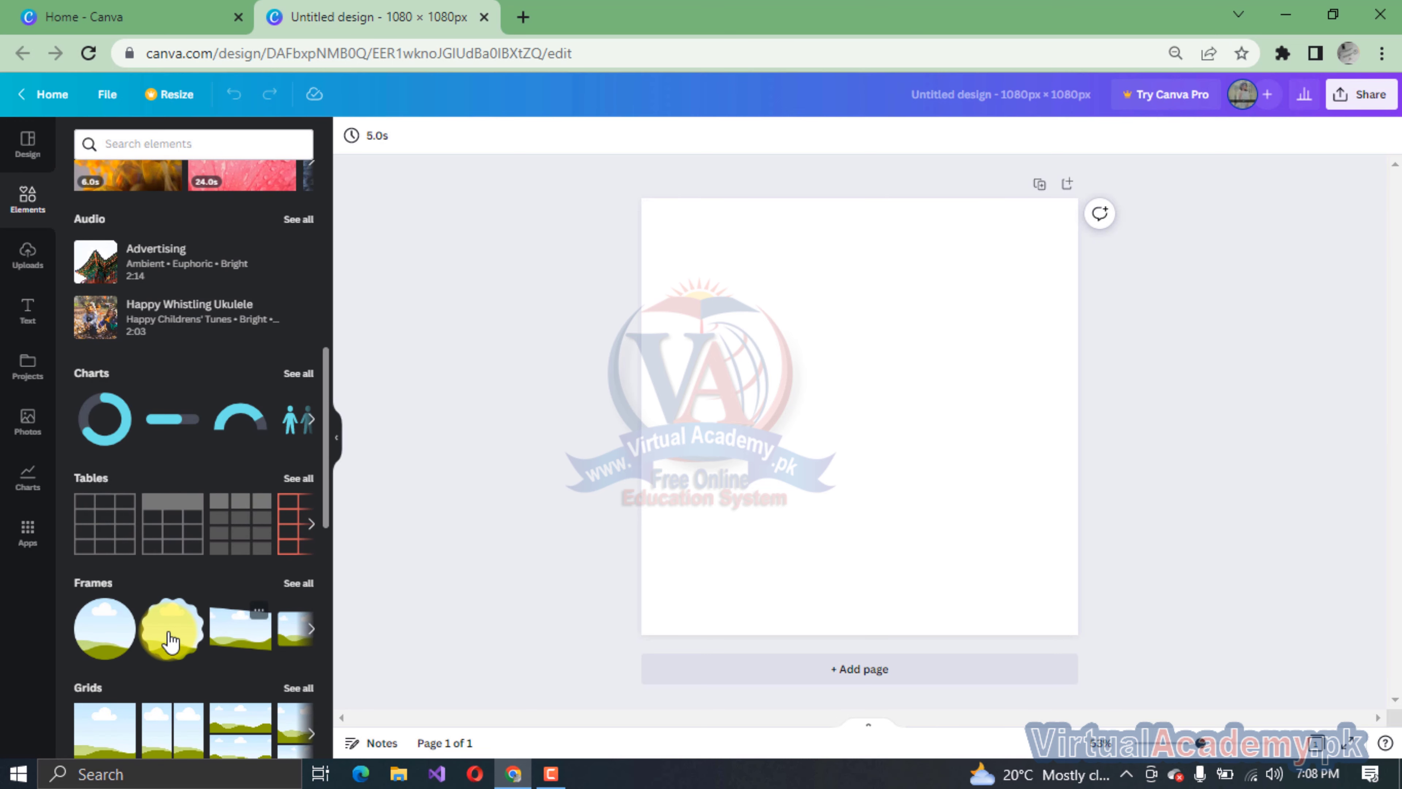
left_click(294, 585)
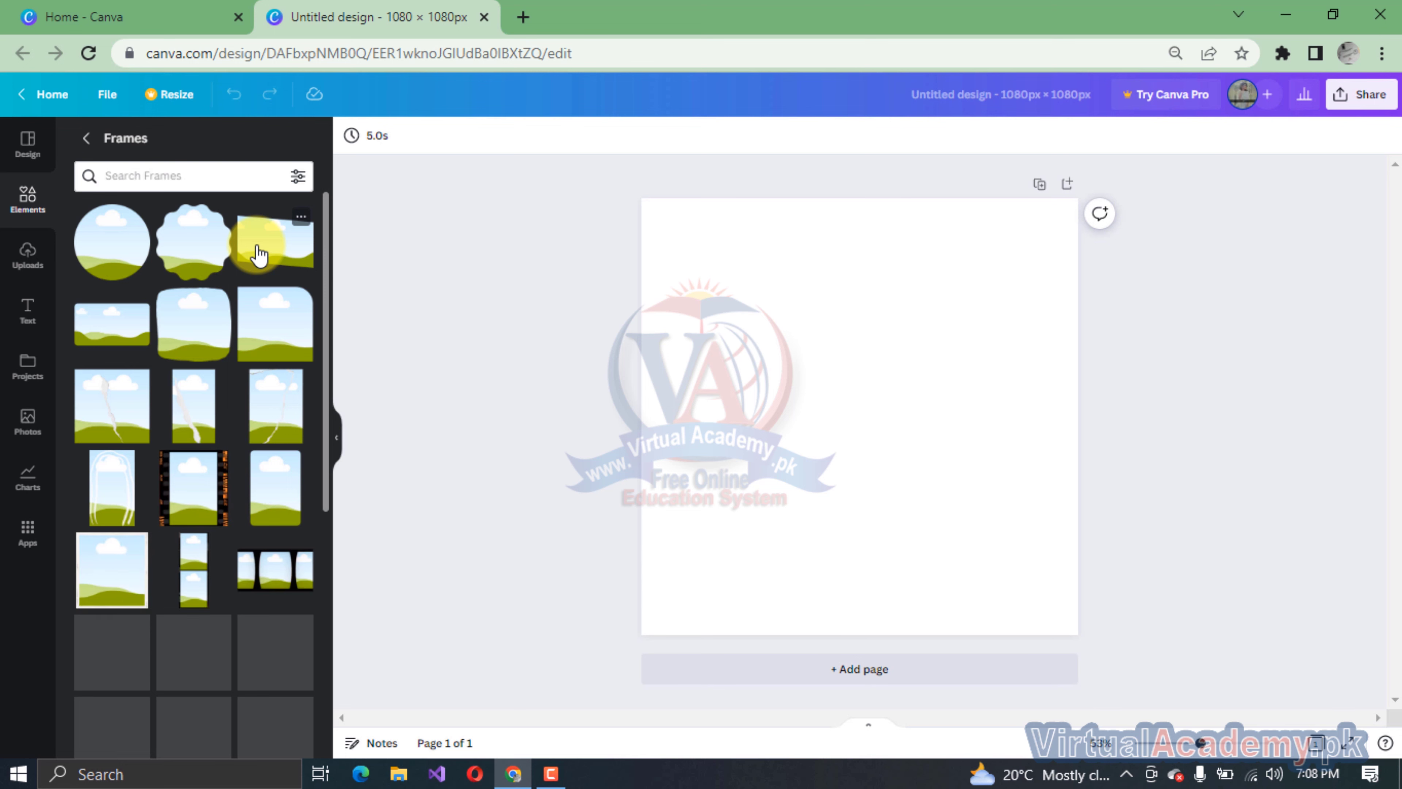
scroll(247, 320, "down", 10)
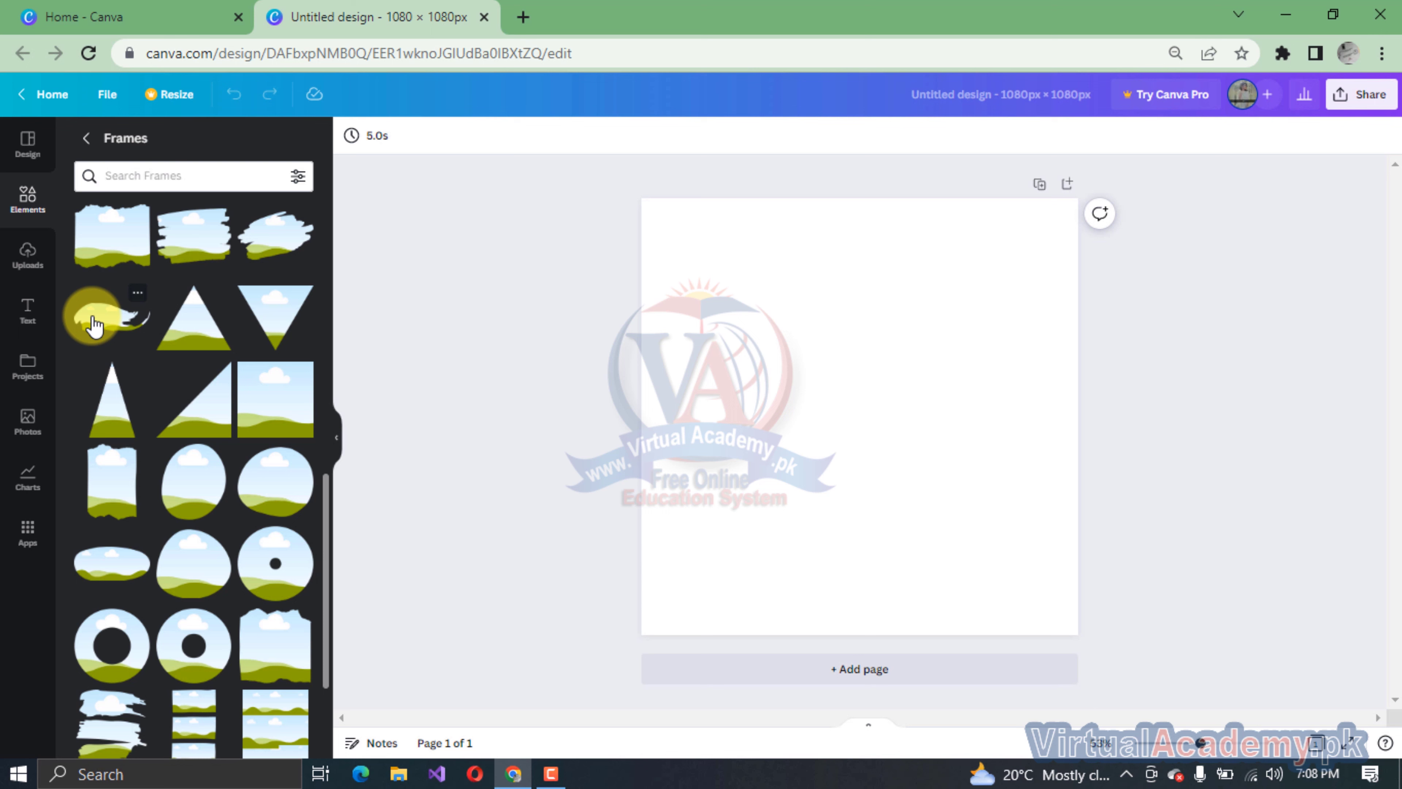
mouse_move(94, 324)
left_mouse_down()
mouse_move(720, 301)
mouse_move(864, 350)
left_mouse_up()
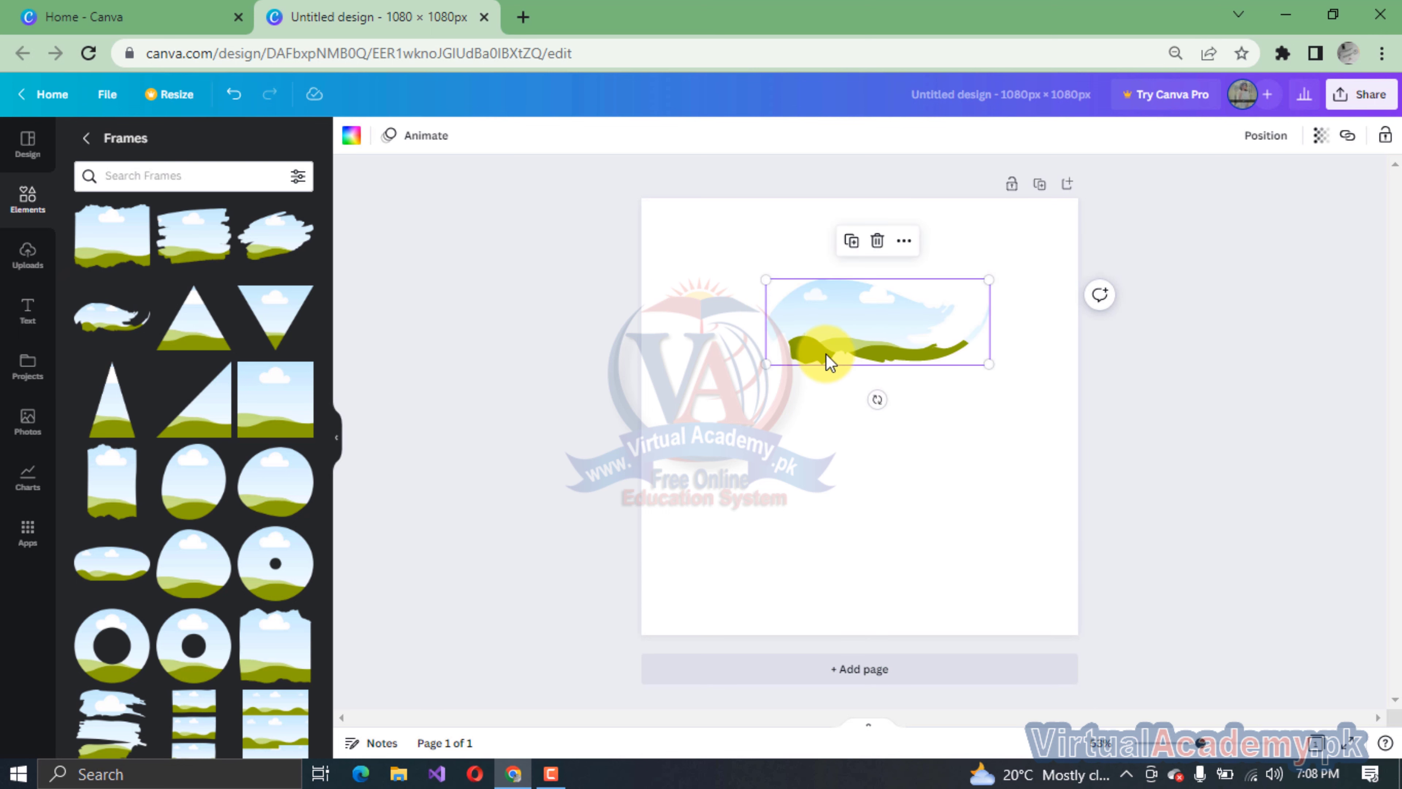
- Search the elements library for "girls" and restrict the results to photos
left_click(36, 213)
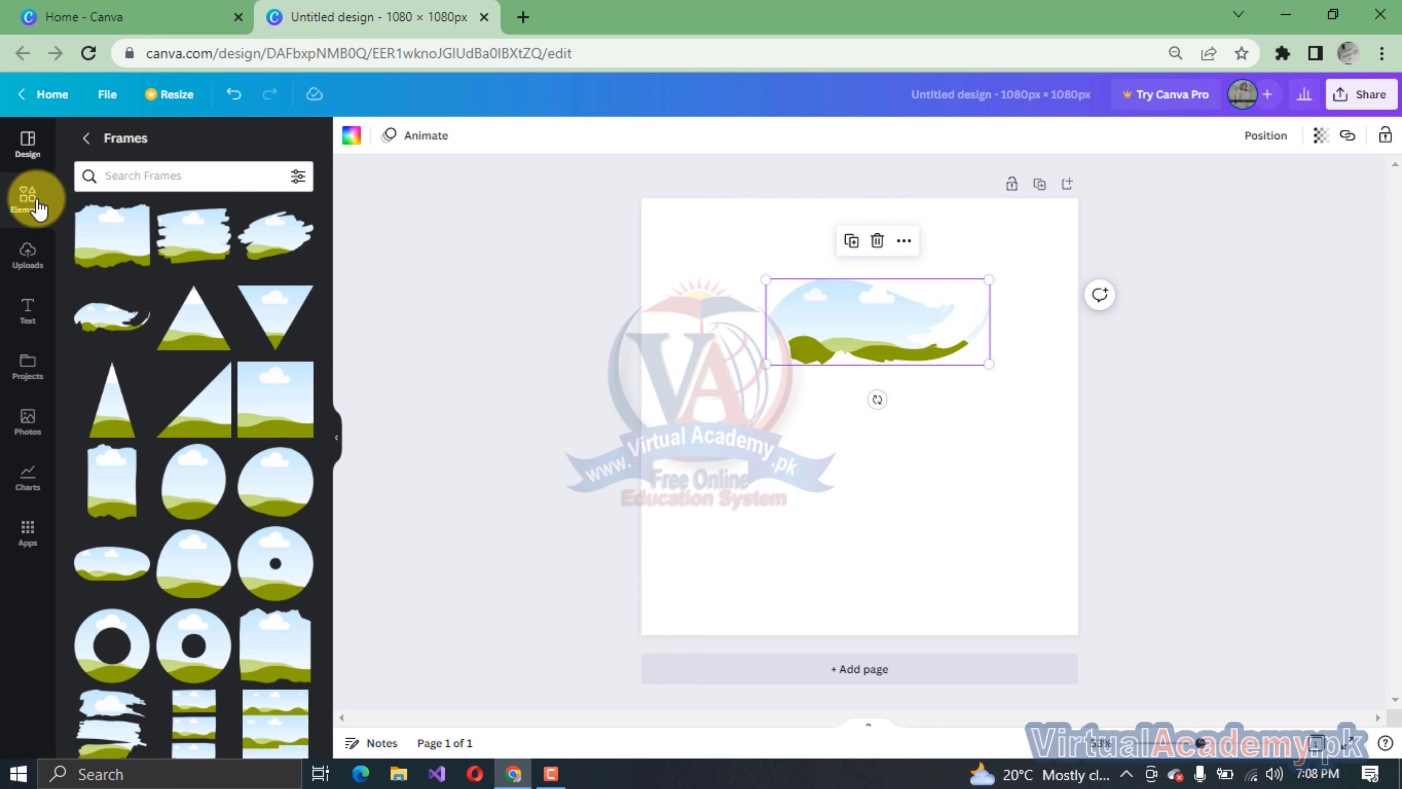
left_click(25, 209)
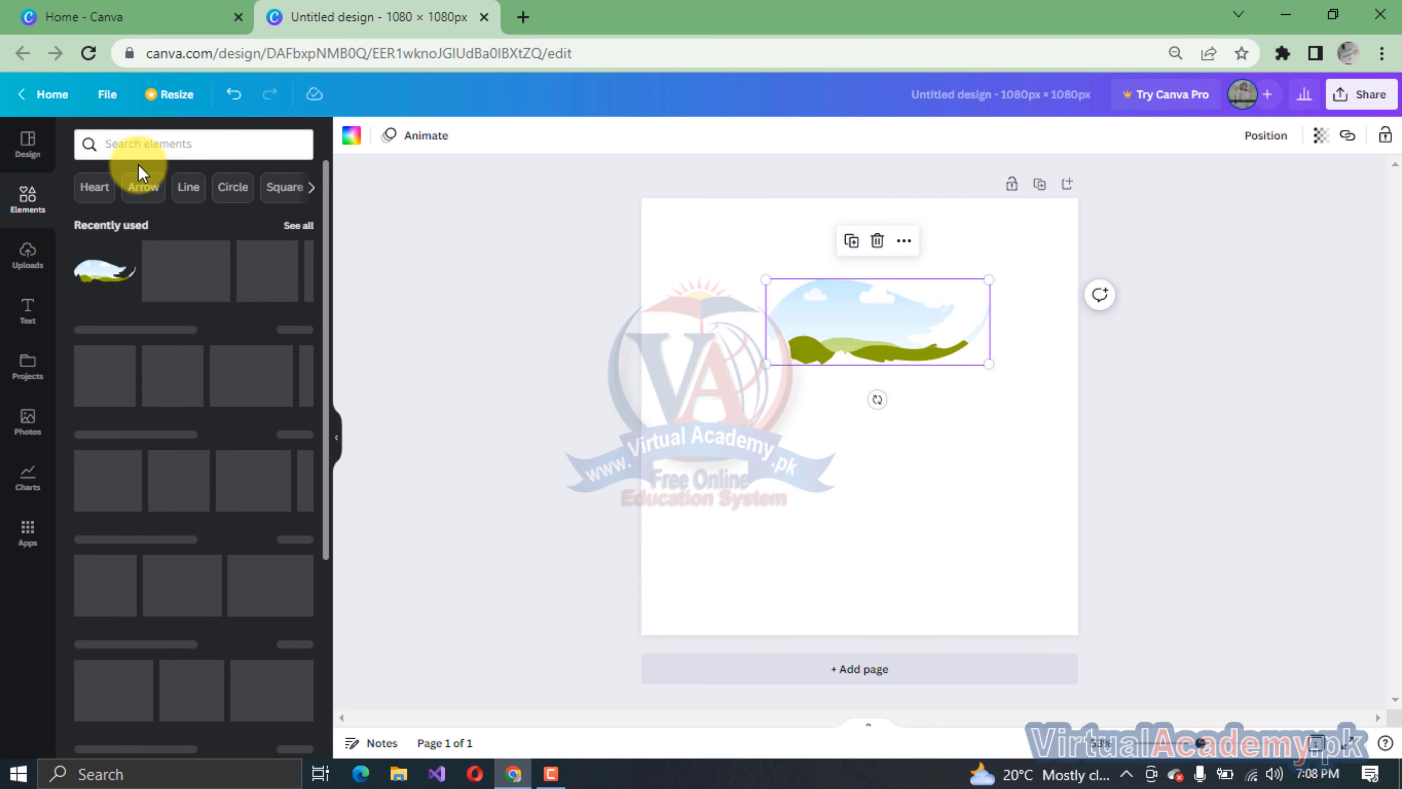
left_click(138, 145)
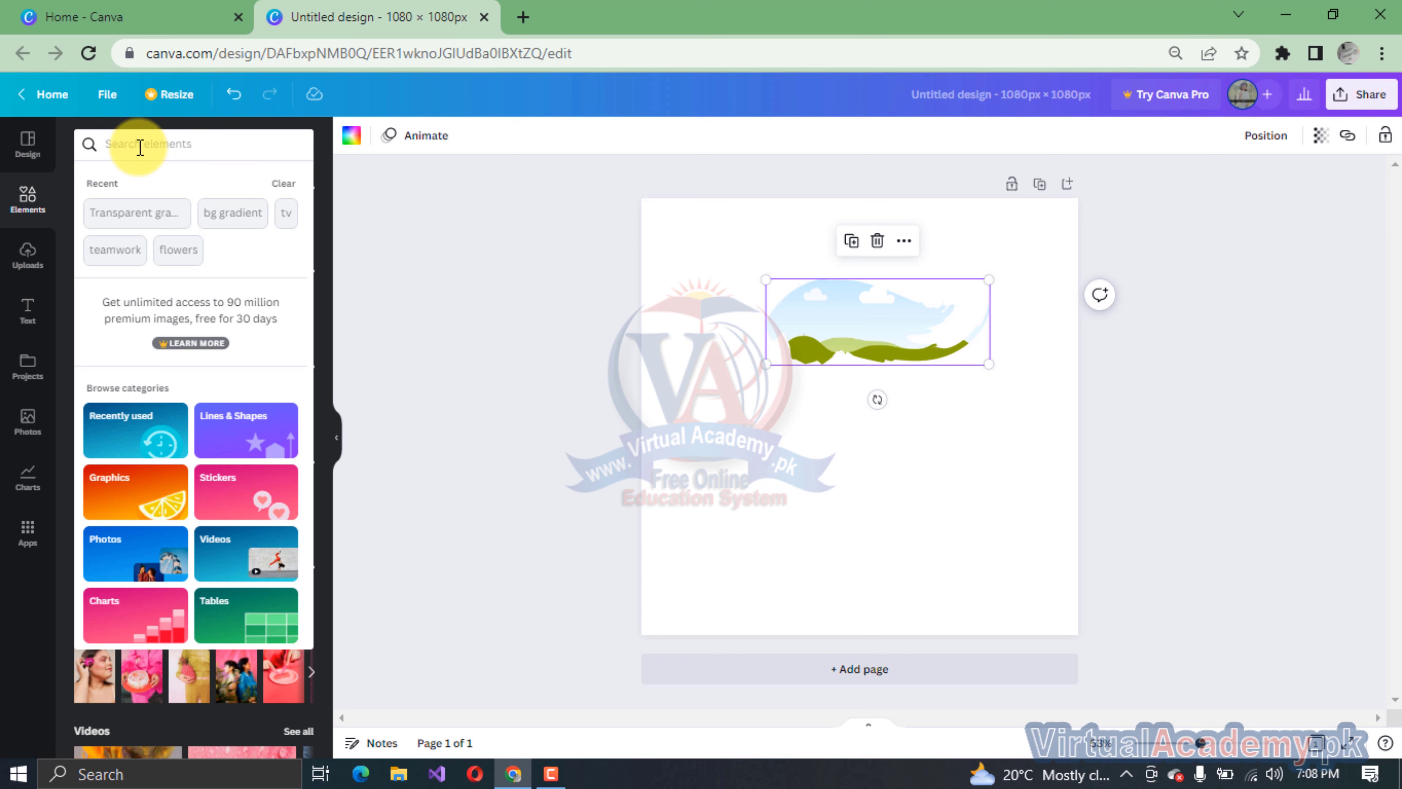
type("p")
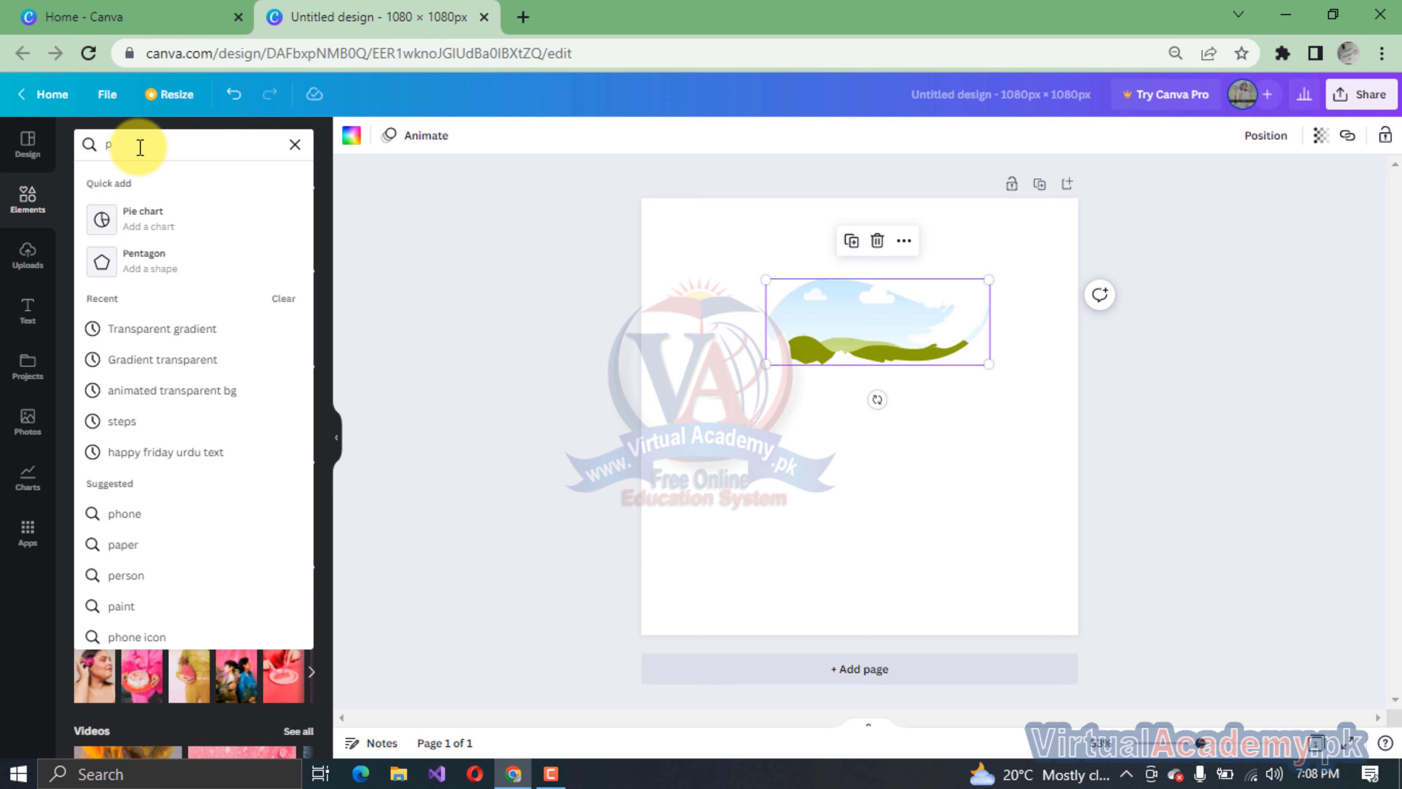
type("h")
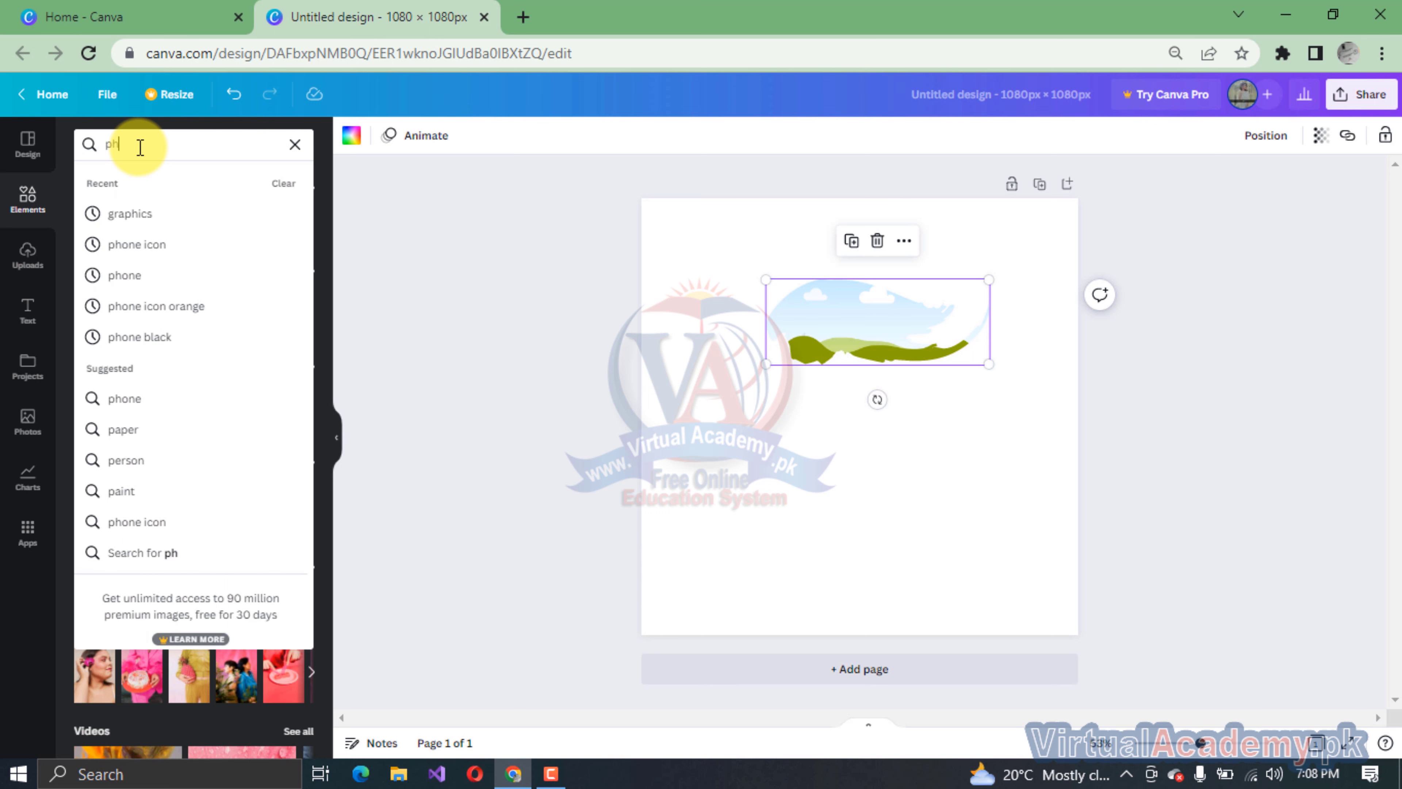
key("BackSpace")
key("BackSpace")
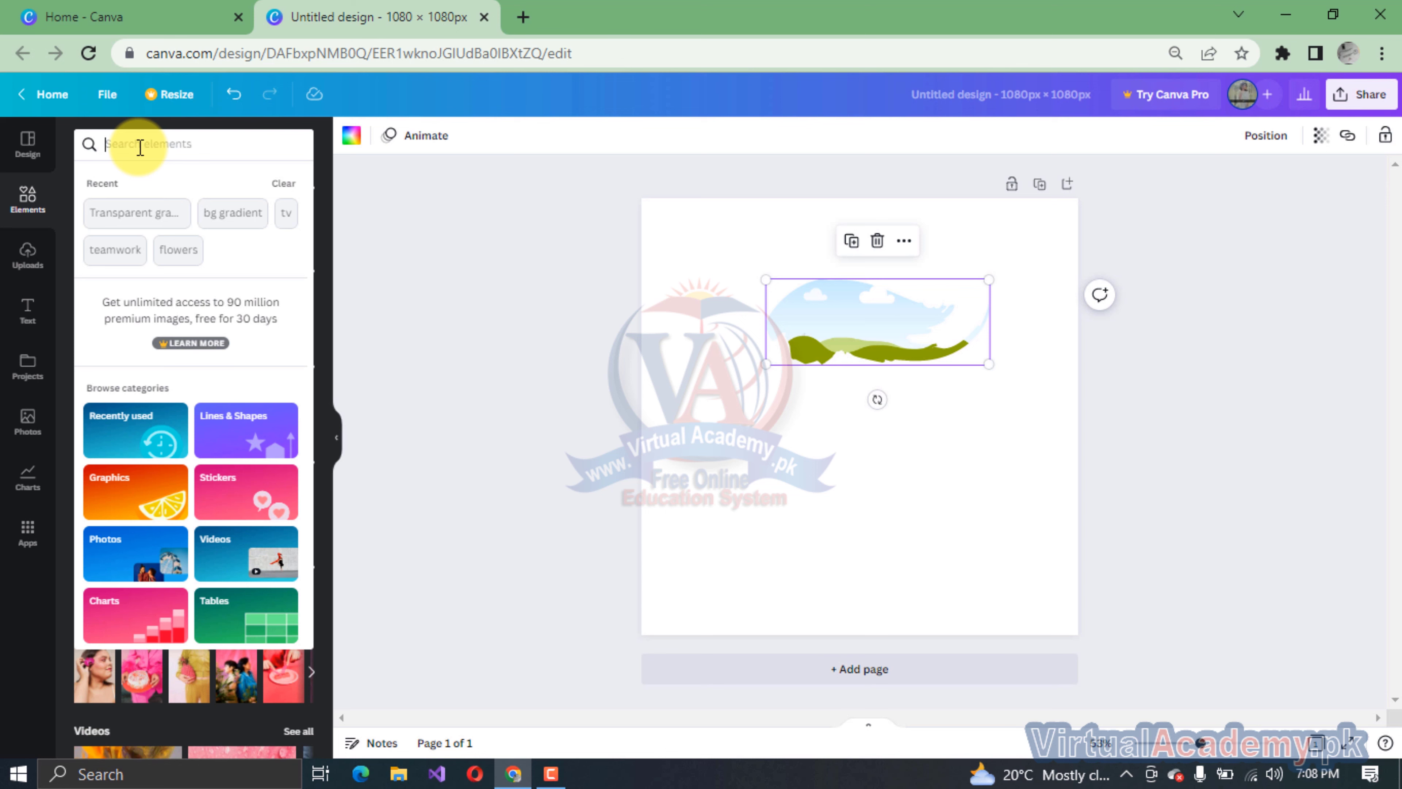
type("g")
type("rls")
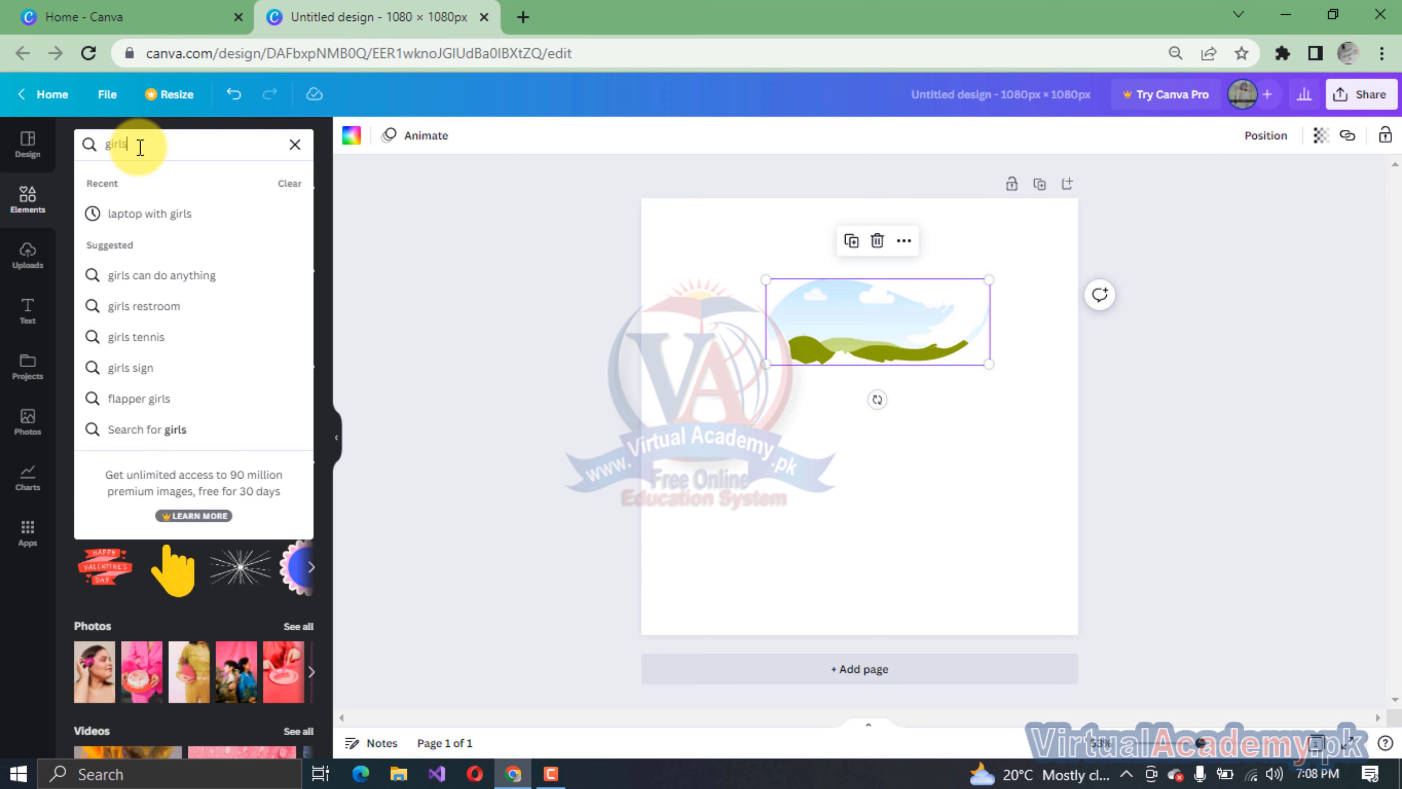
key("Return")
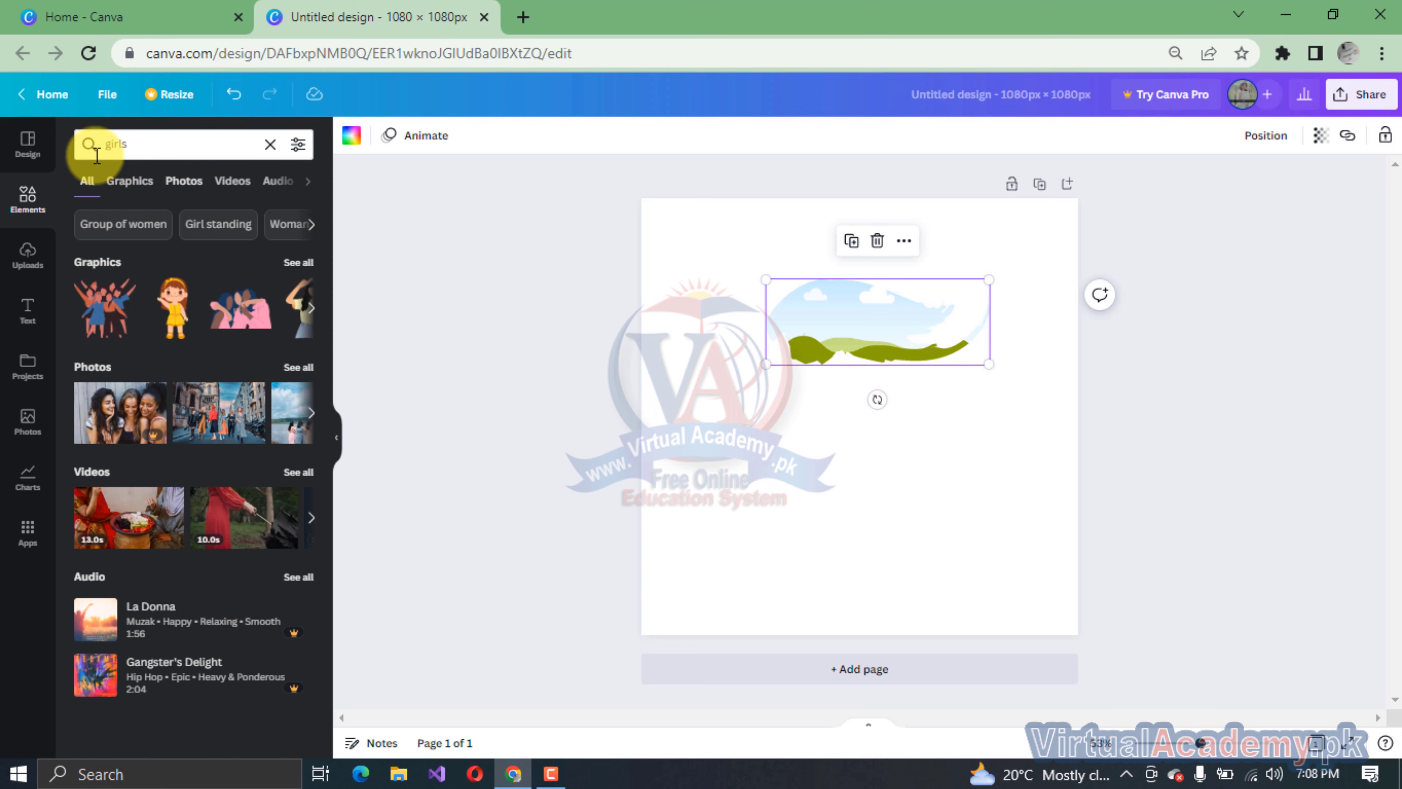
left_click(182, 182)
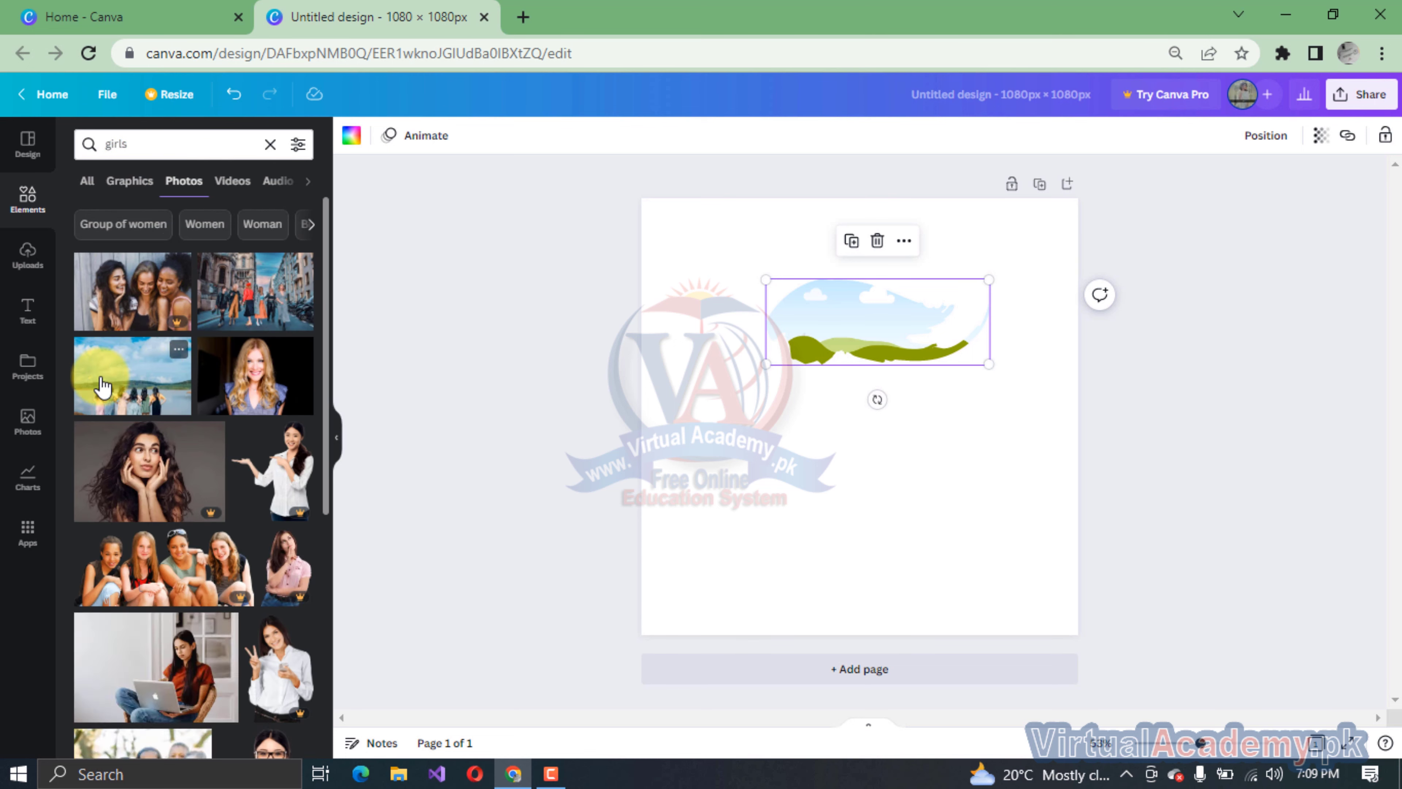
- Fill the brush-stroke frame with the photo of women standing by the lake and close its crop view
mouse_move(100, 387)
left_mouse_down()
mouse_move(251, 335)
mouse_move(857, 290)
mouse_move(807, 323)
mouse_move(828, 327)
mouse_move(827, 285)
left_mouse_up()
double_click(828, 319)
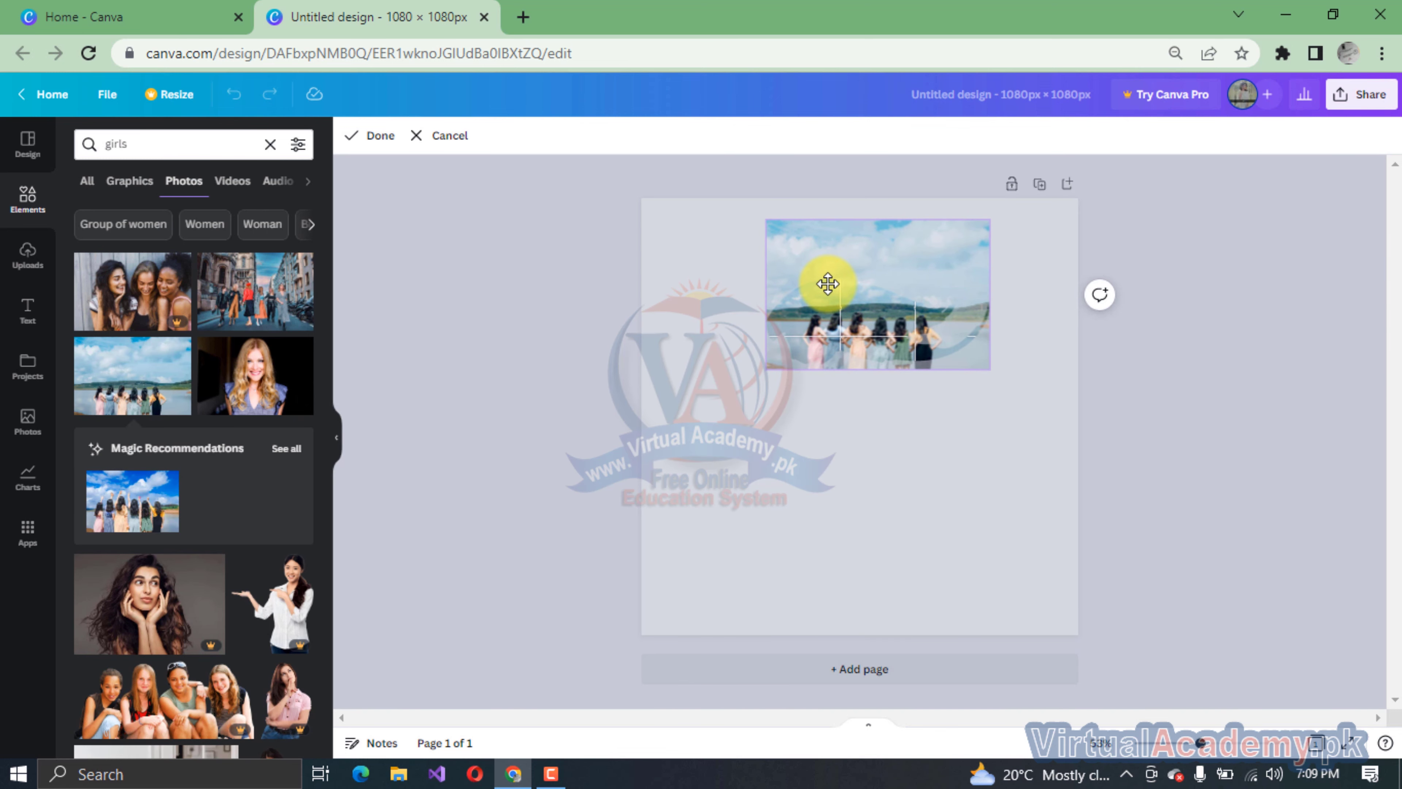
left_click(500, 337)
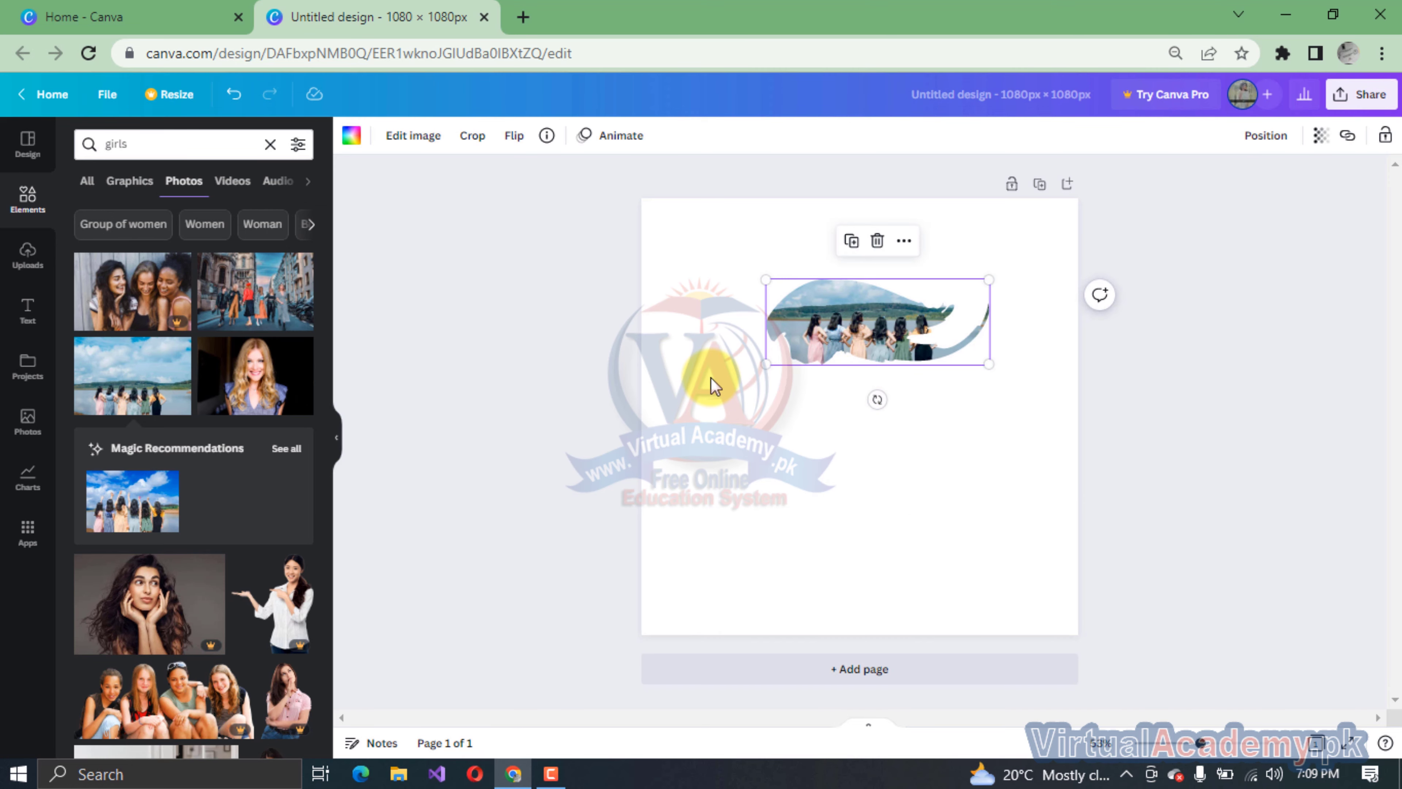
- Set the page background to the custom pale blue-grey colour #F2F6F6 and reopen the colour choices
left_click(711, 365)
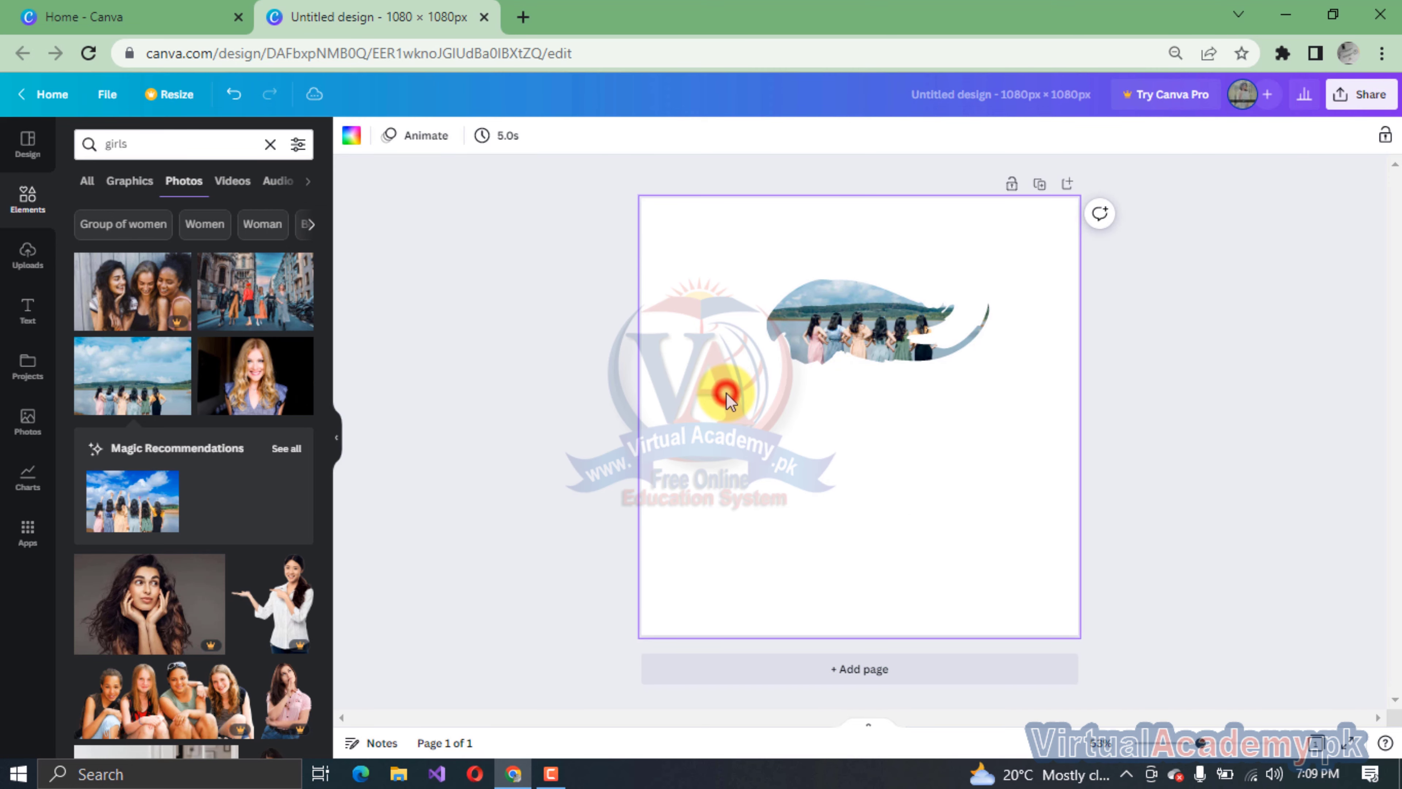
left_click(351, 138)
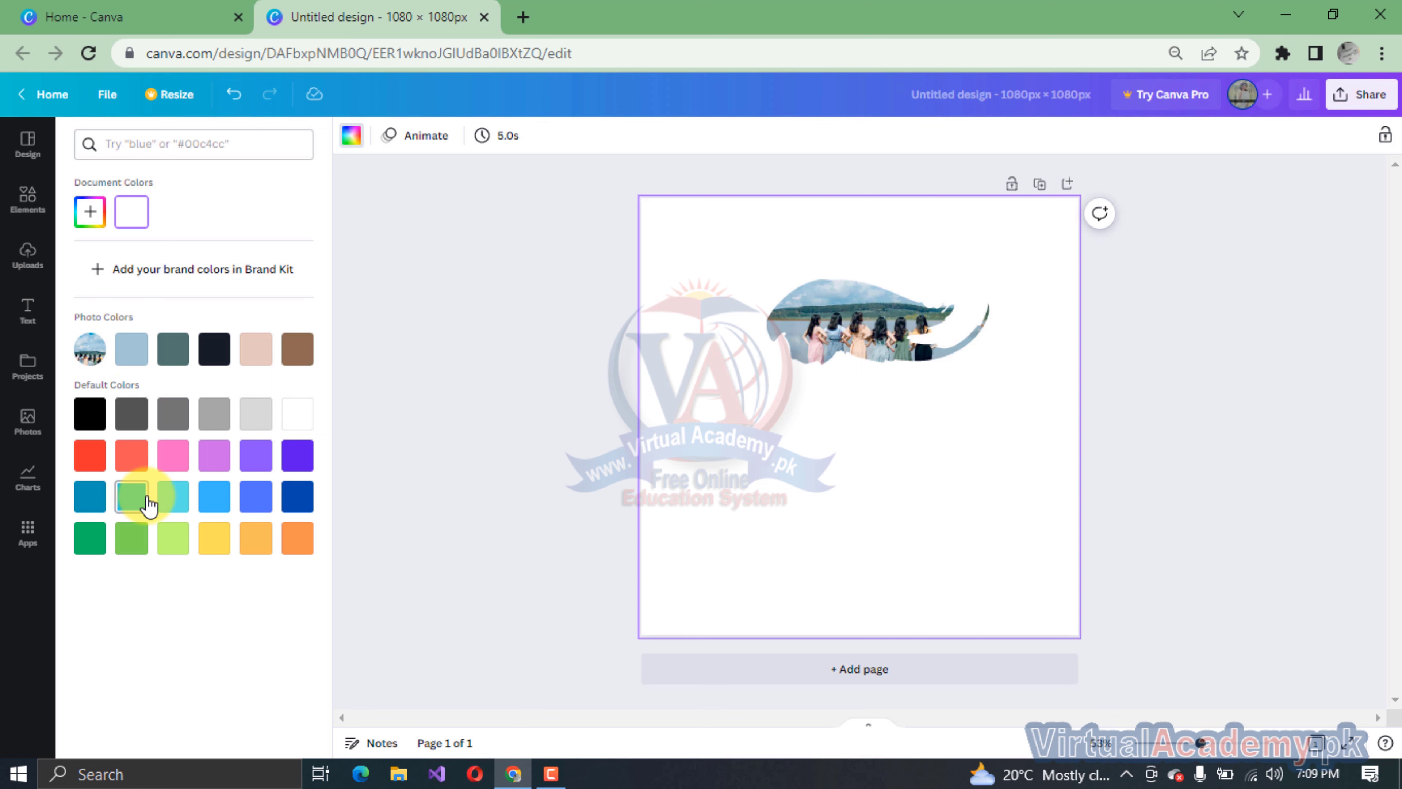
left_click(94, 220)
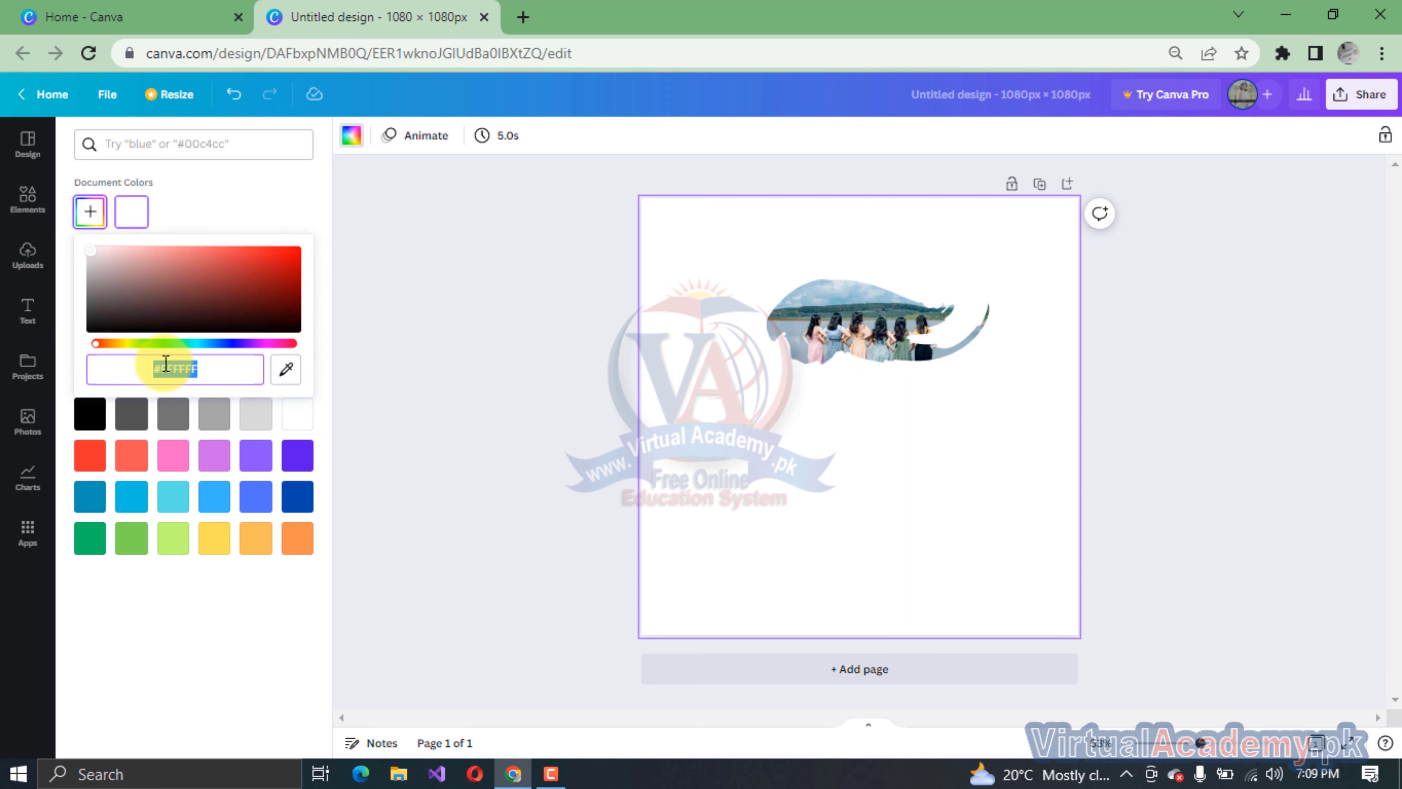
left_click(93, 346)
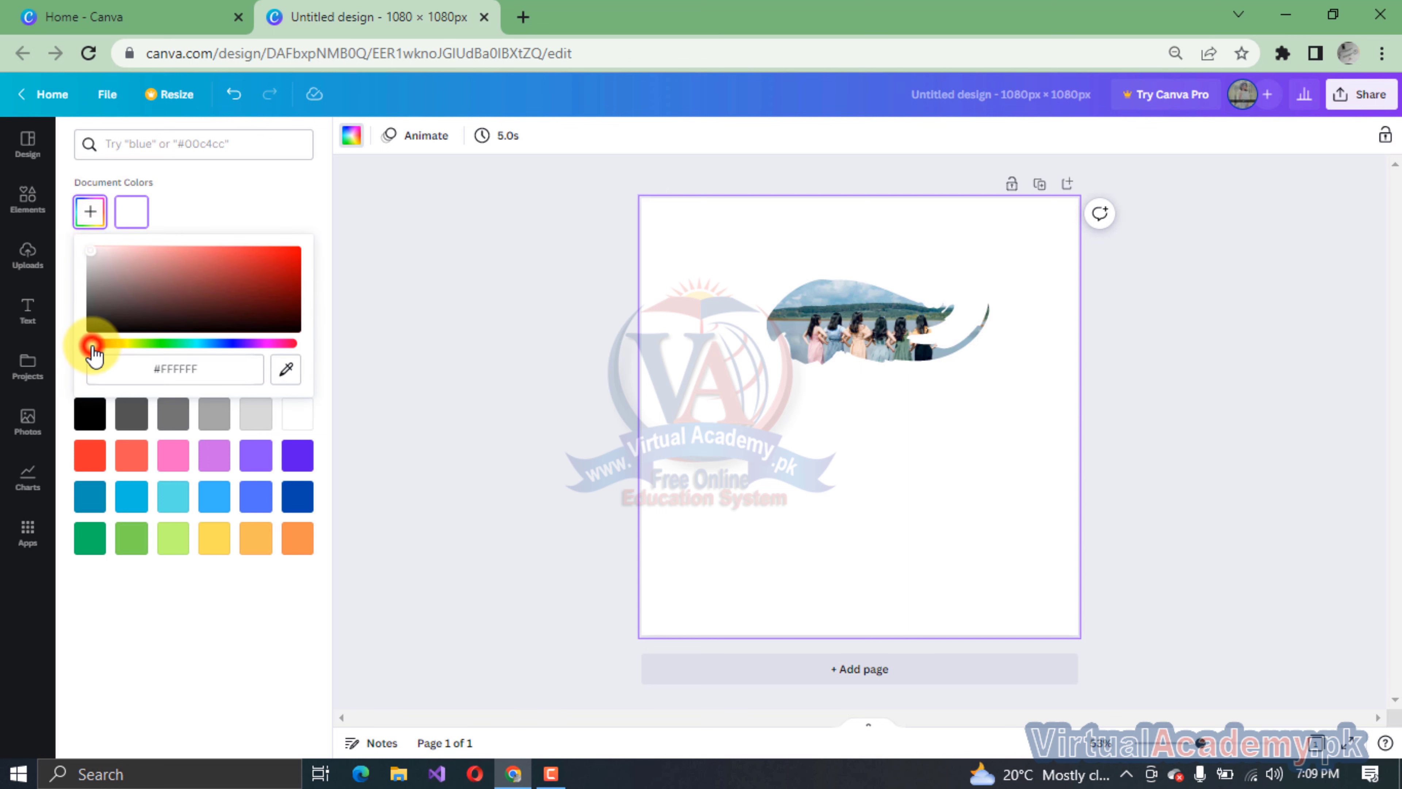
left_click_drag(92, 346, 194, 342)
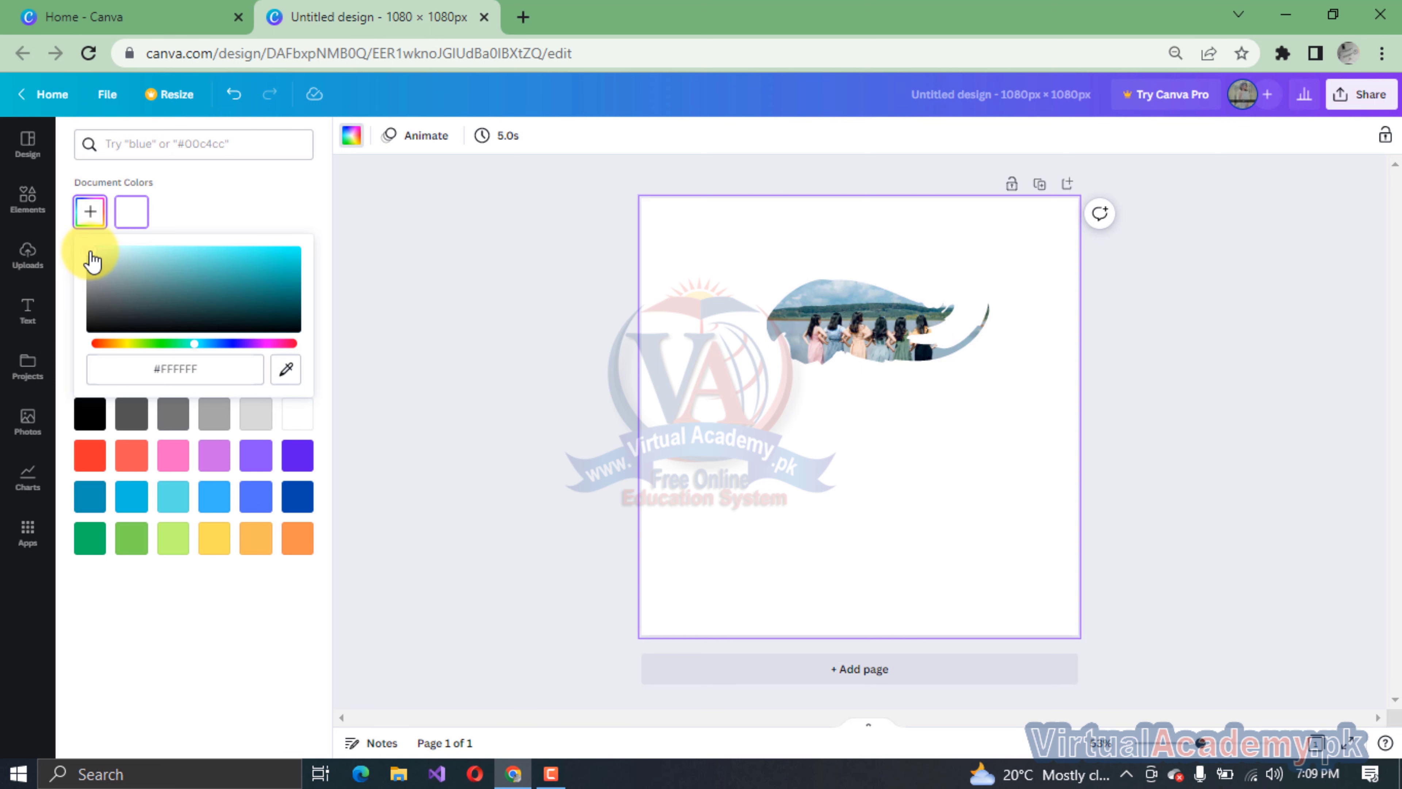
left_click(91, 253)
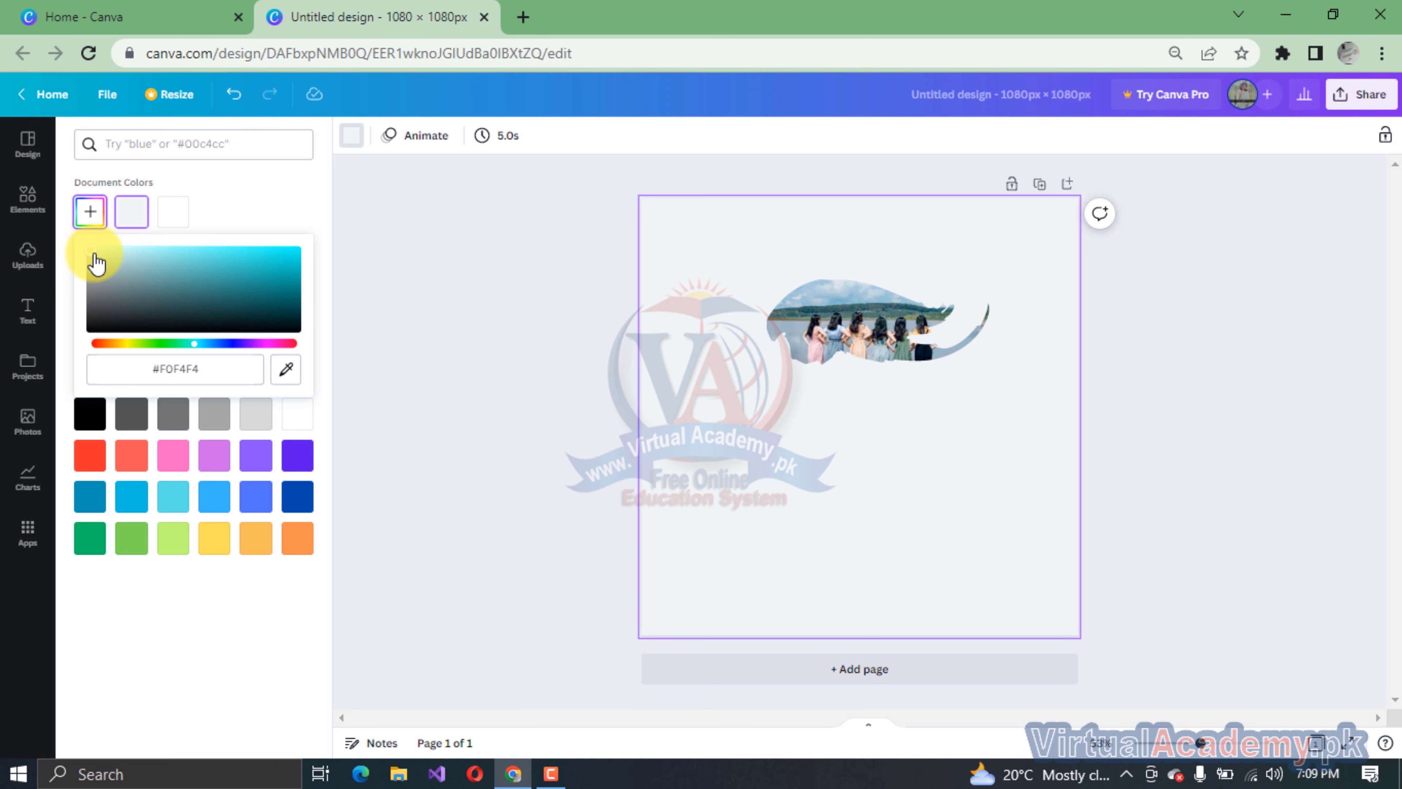
left_click_drag(96, 263, 85, 232)
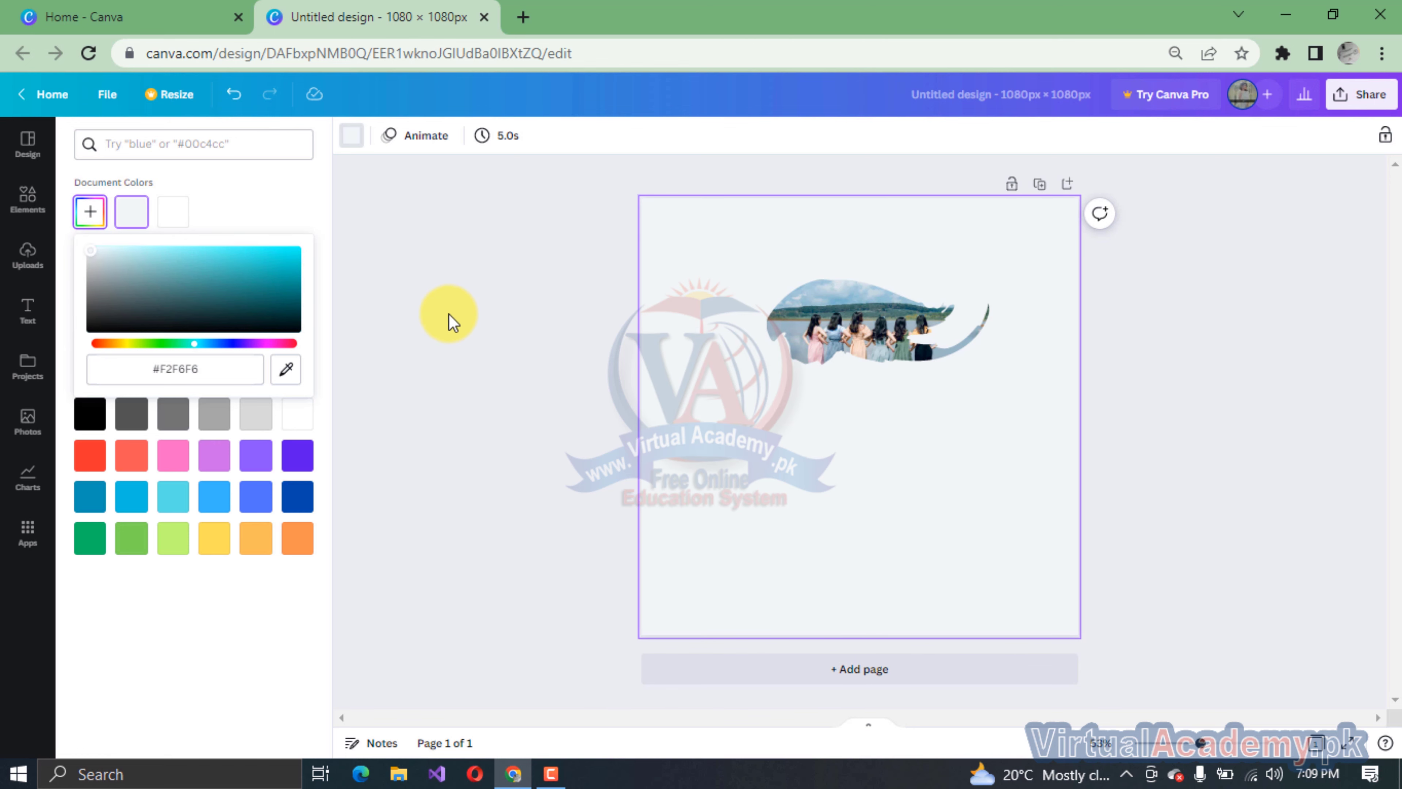
left_click(420, 316)
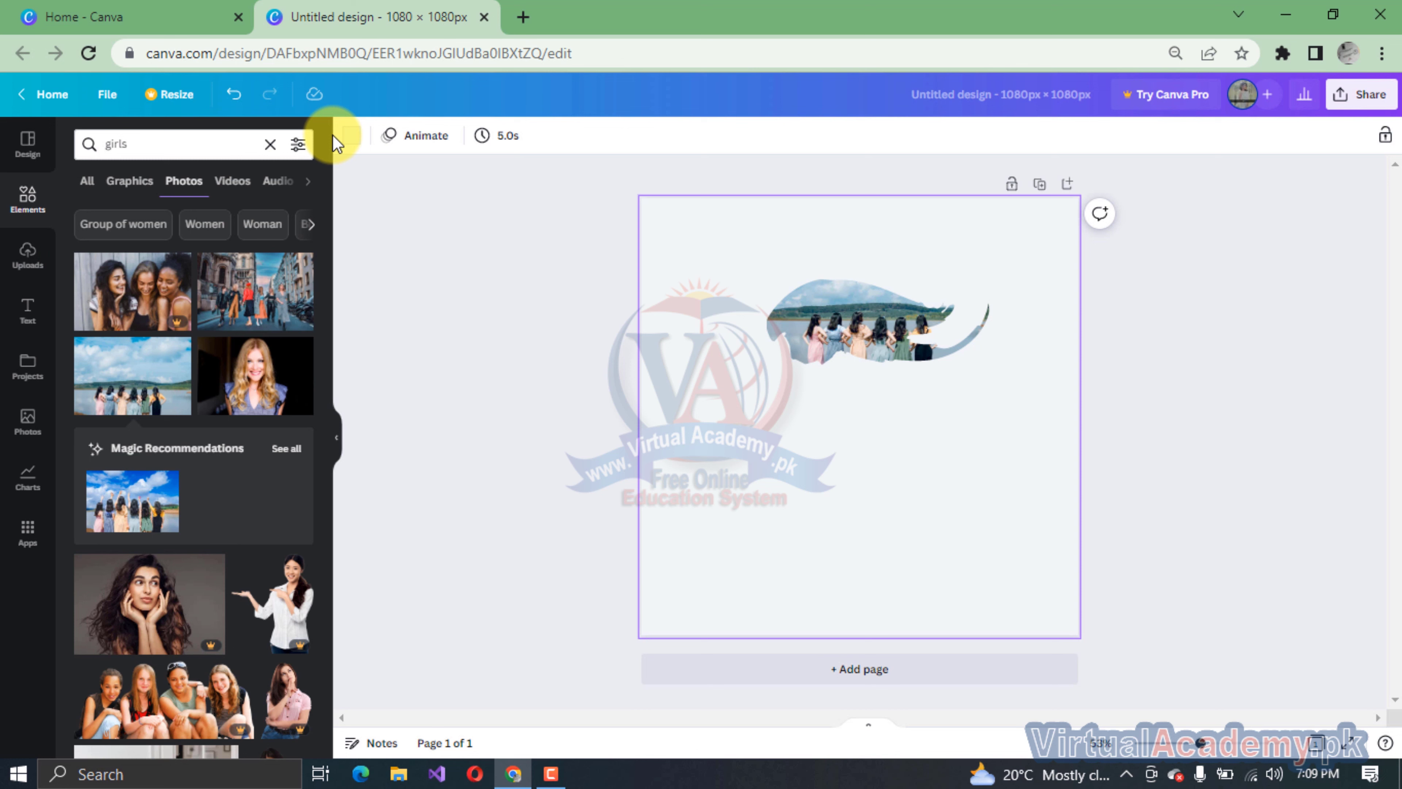
left_click(349, 137)
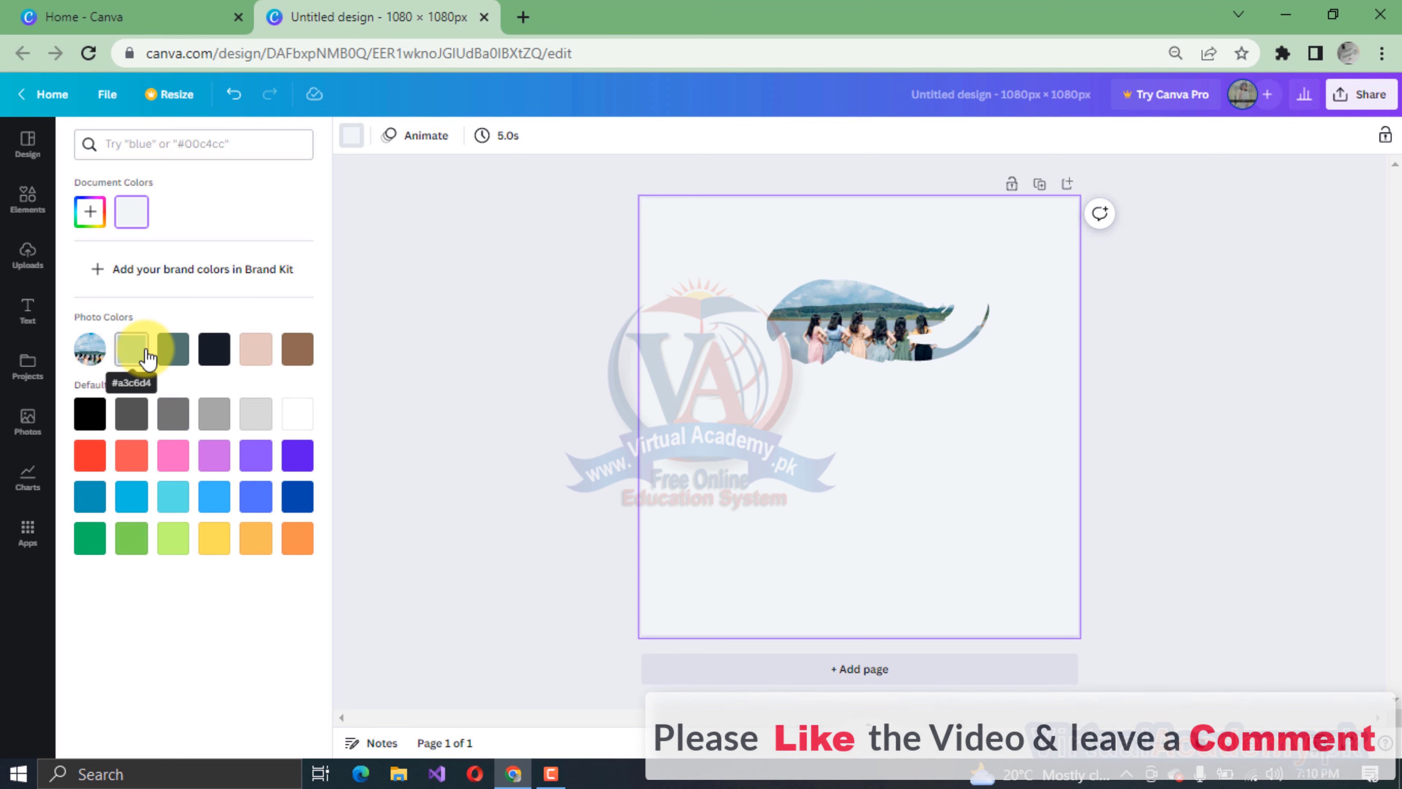
- Upload the image priest-holding-holy-book-bracelet.jpg from the Downloads folder to the uploads library
left_click(26, 253)
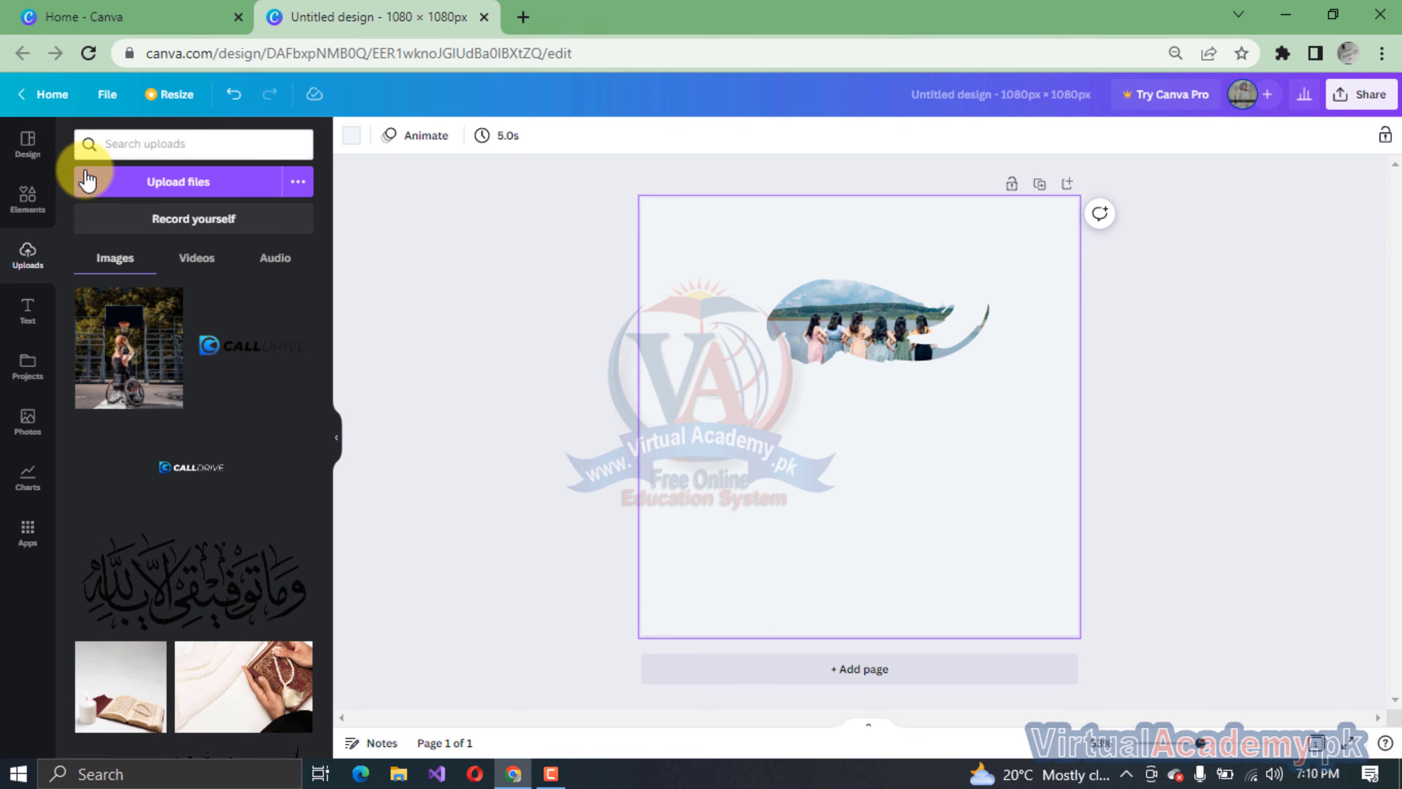
left_click(143, 144)
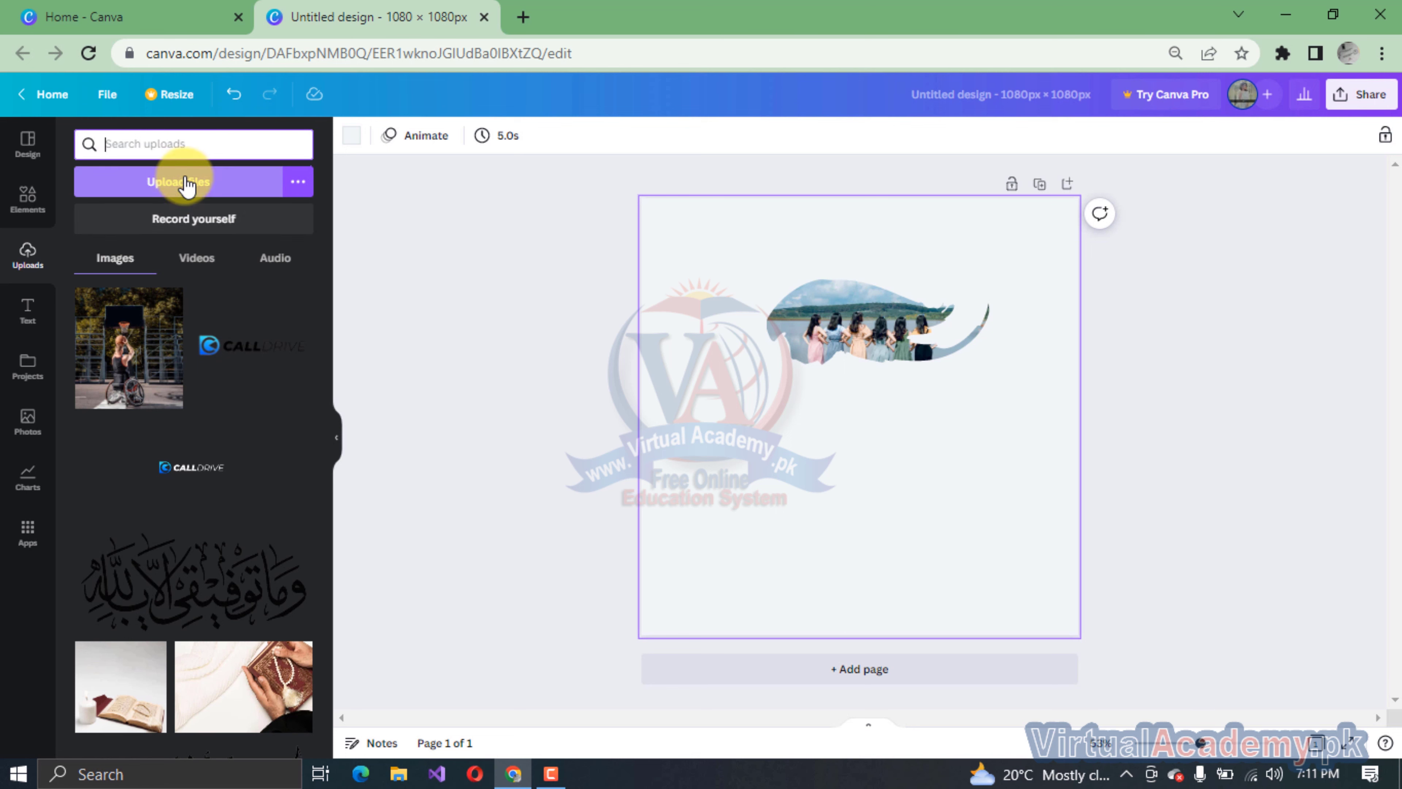
left_click(176, 188)
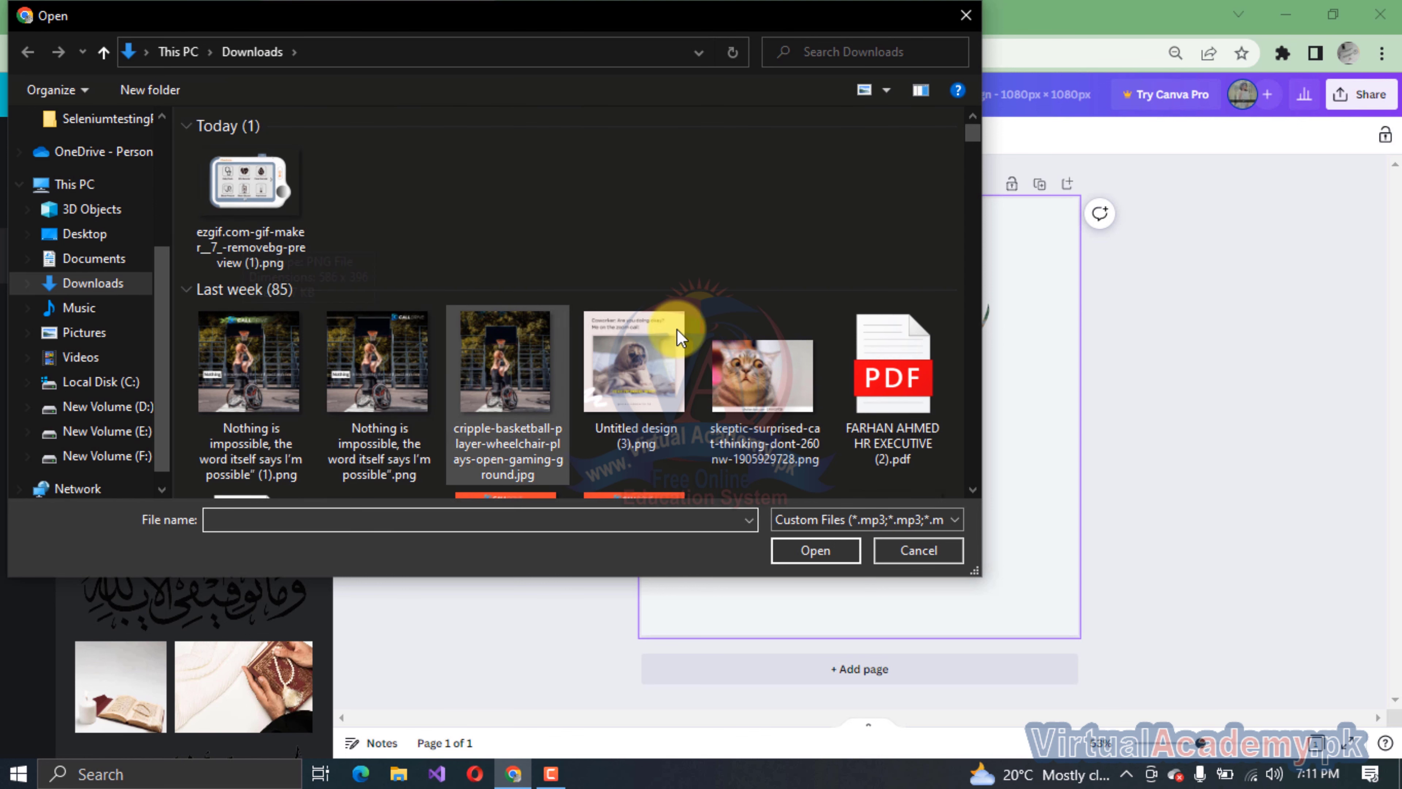
scroll(494, 207, "down", 5)
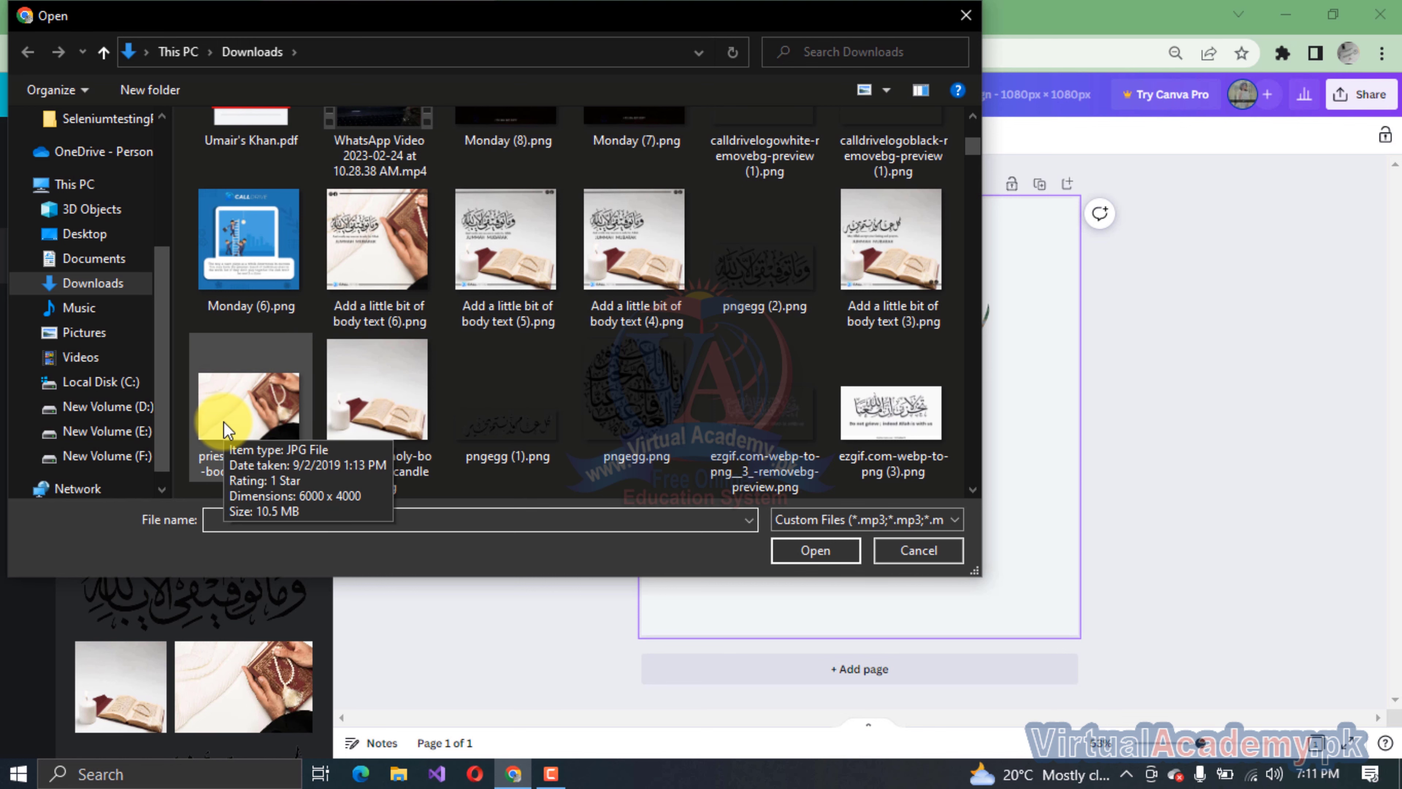
left_click(228, 406)
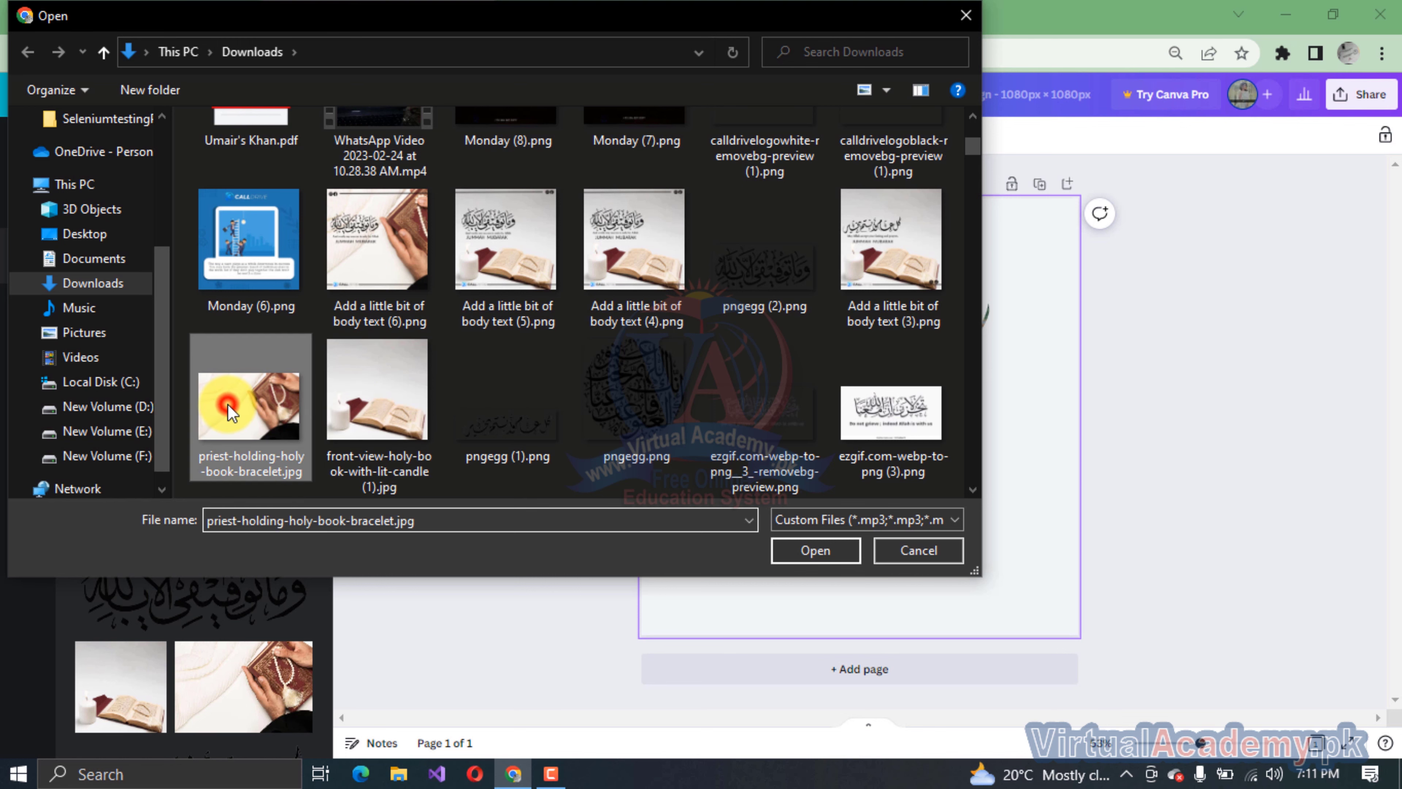
left_click(801, 552)
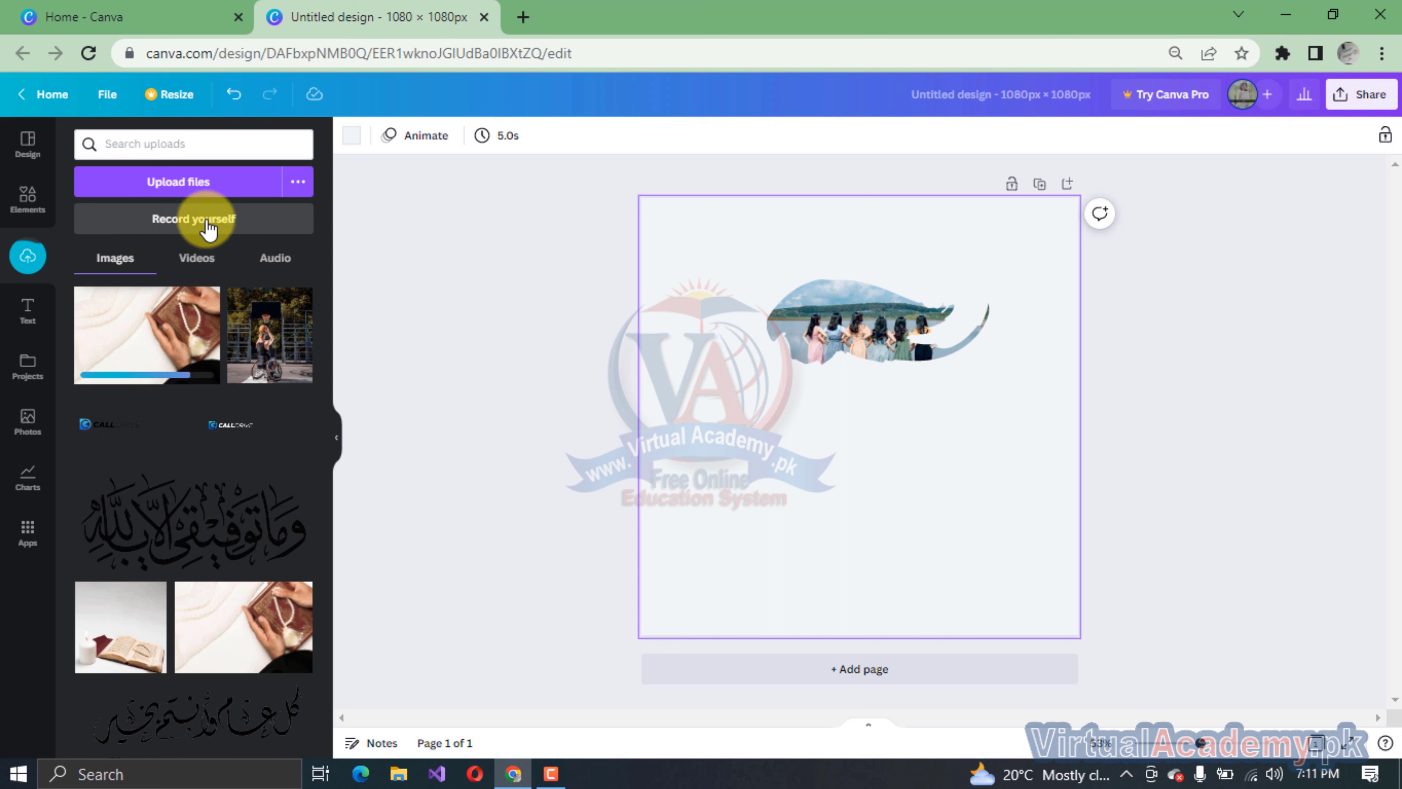
- Look through the uploaded images and return to the start of the list with its search ready
left_click(166, 148)
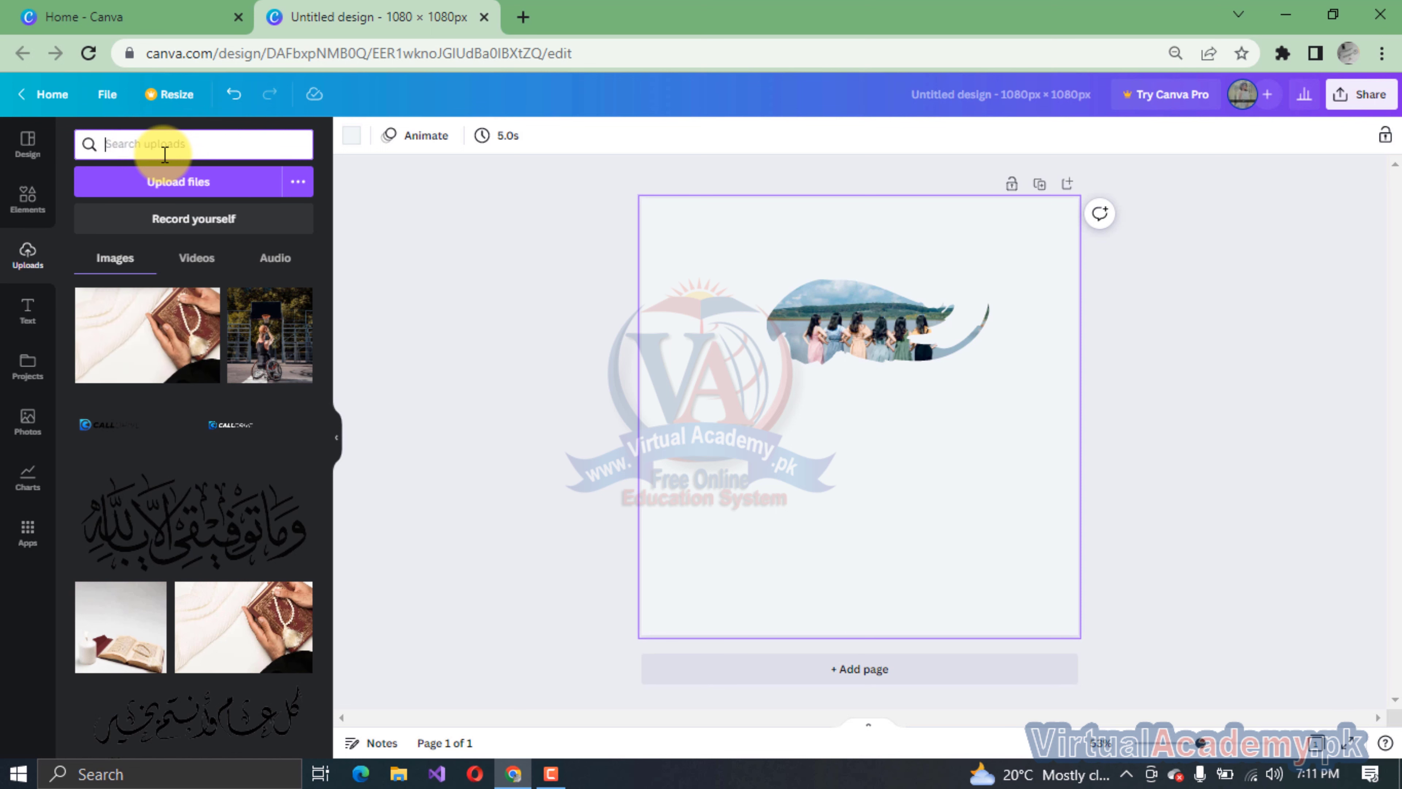
scroll(187, 386, "down", 5)
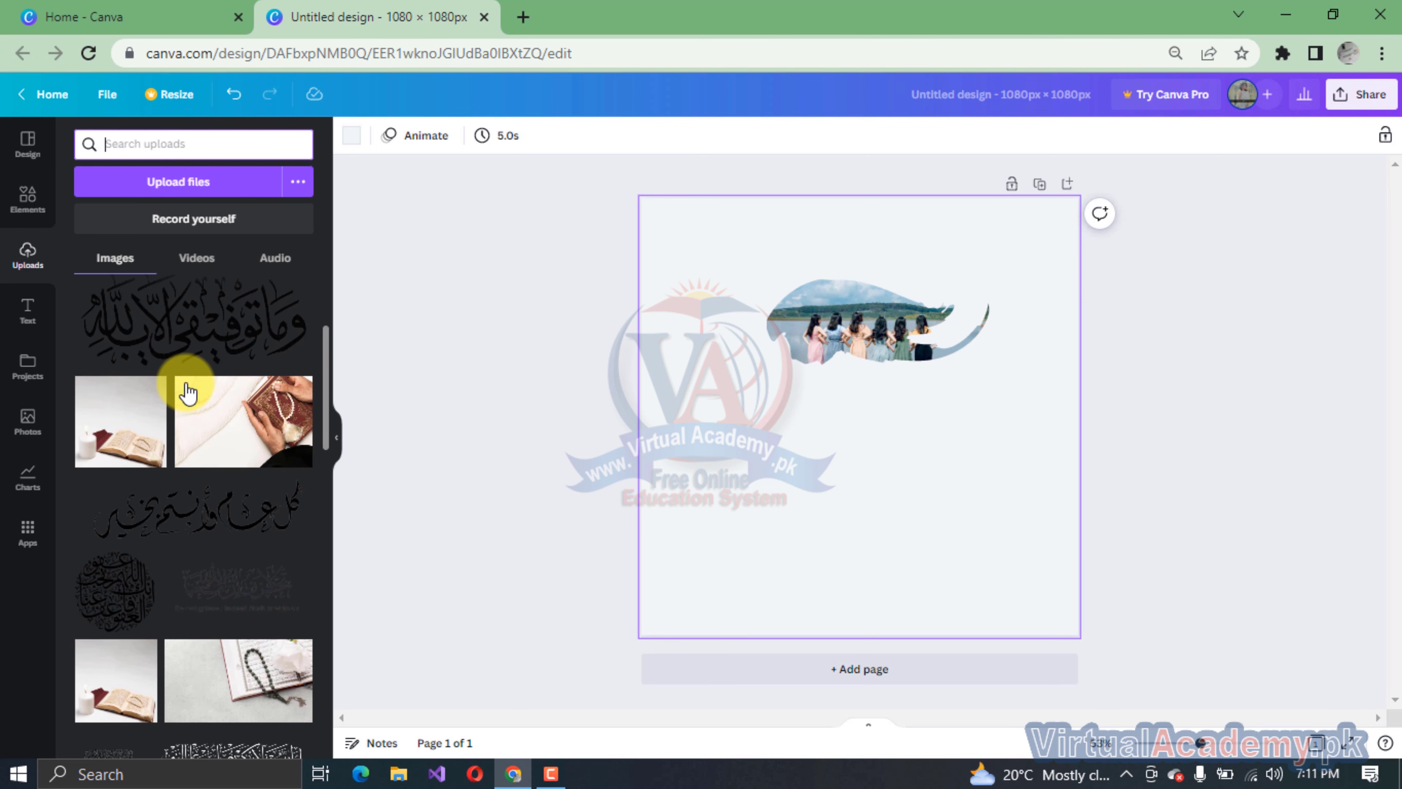
scroll(187, 391, "down", 5)
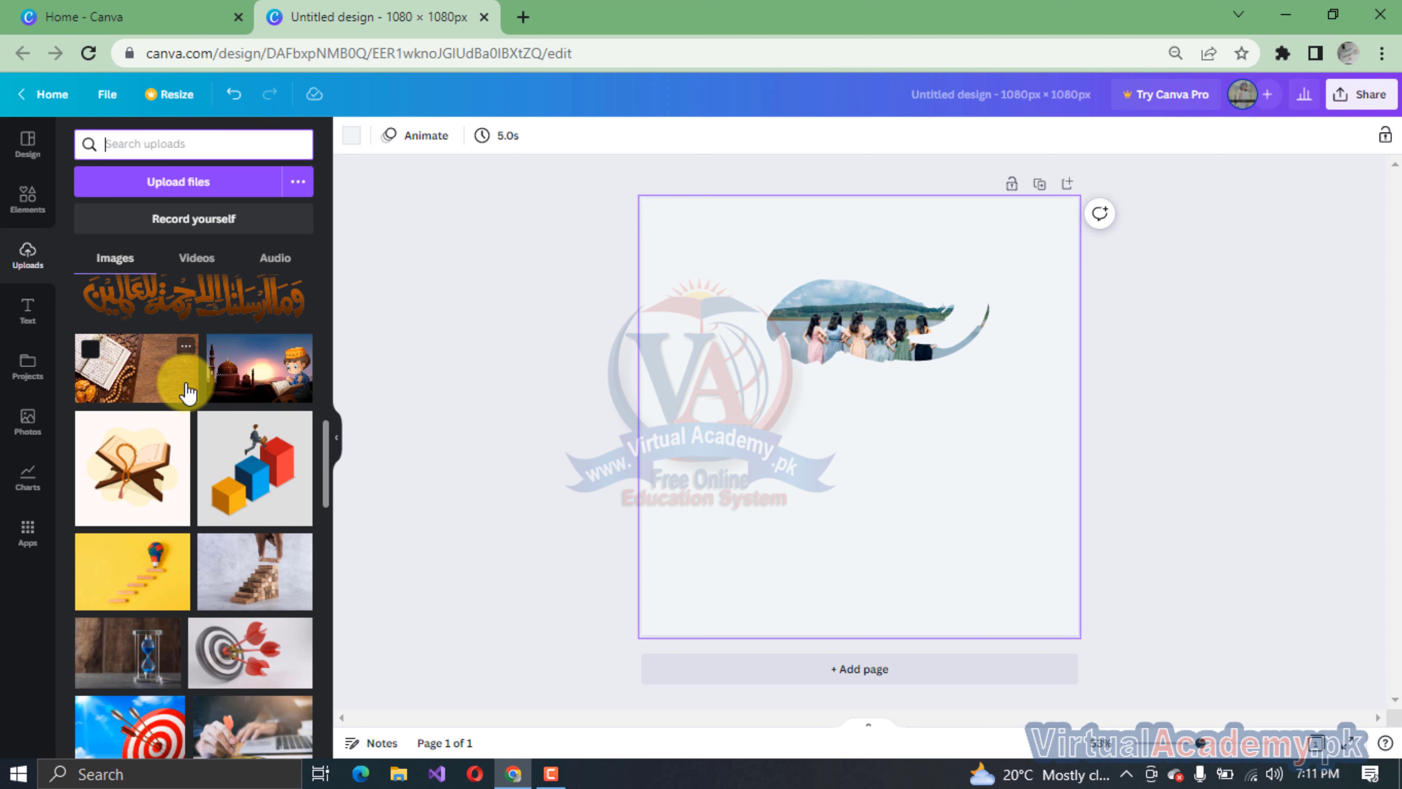
scroll(190, 564, "up", 5)
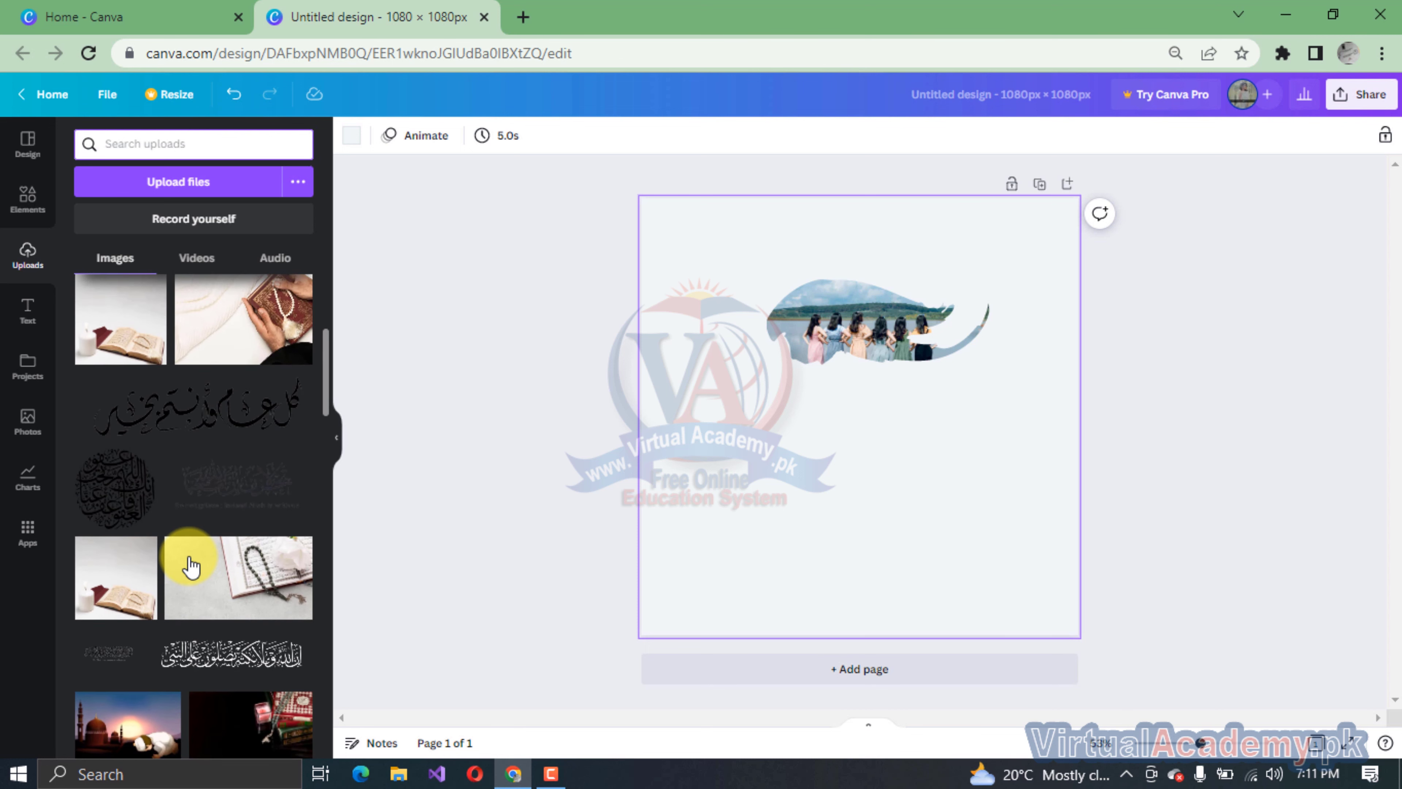
scroll(191, 564, "up", 5)
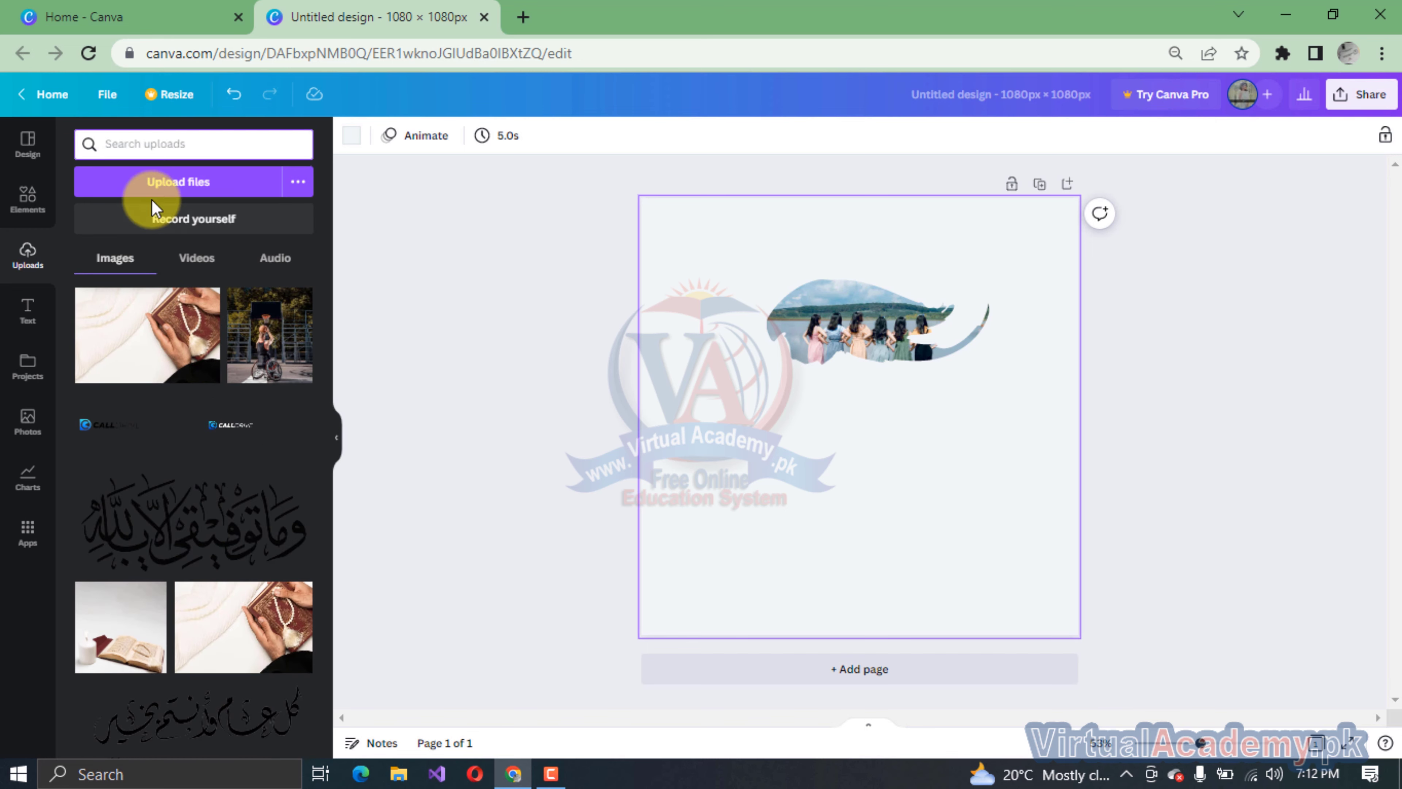
left_click(166, 147)
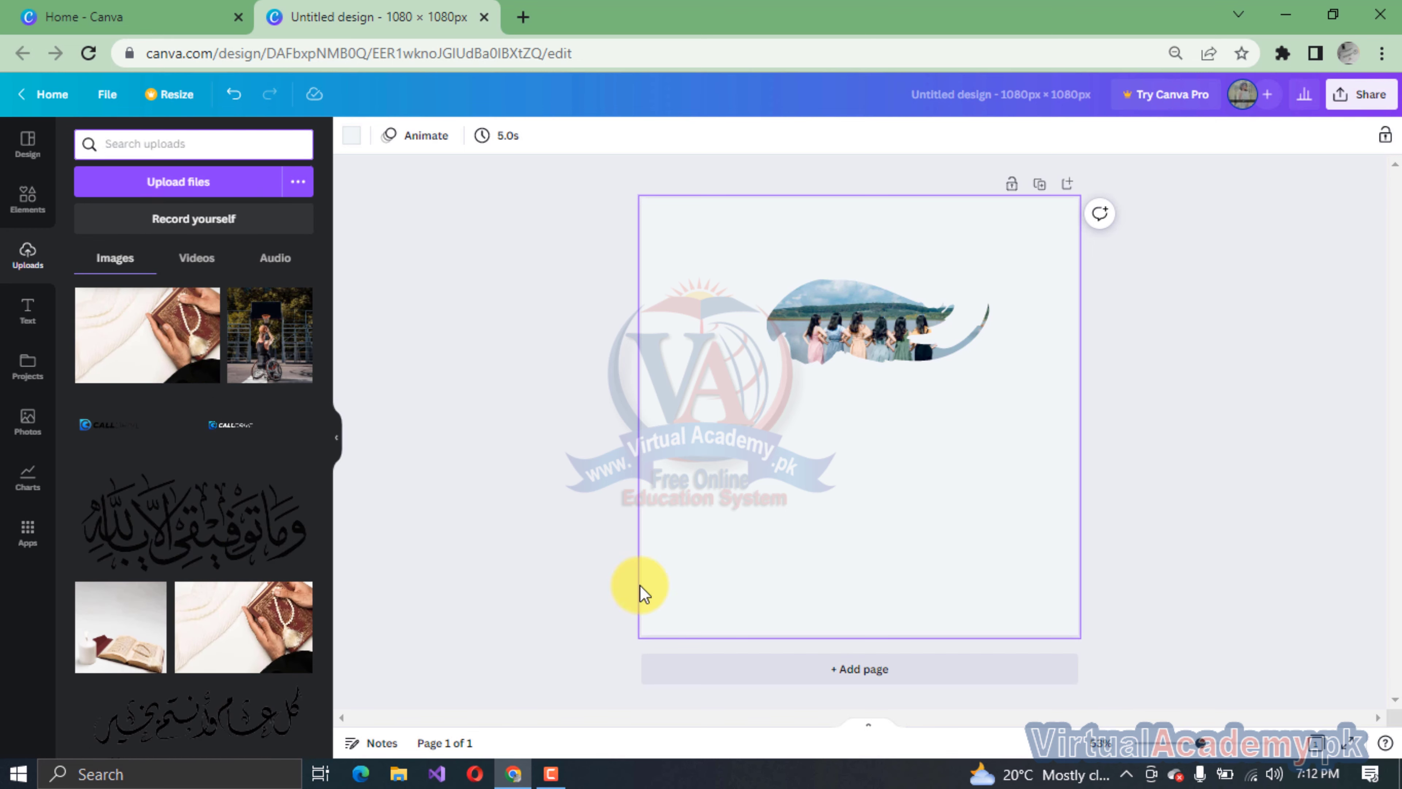